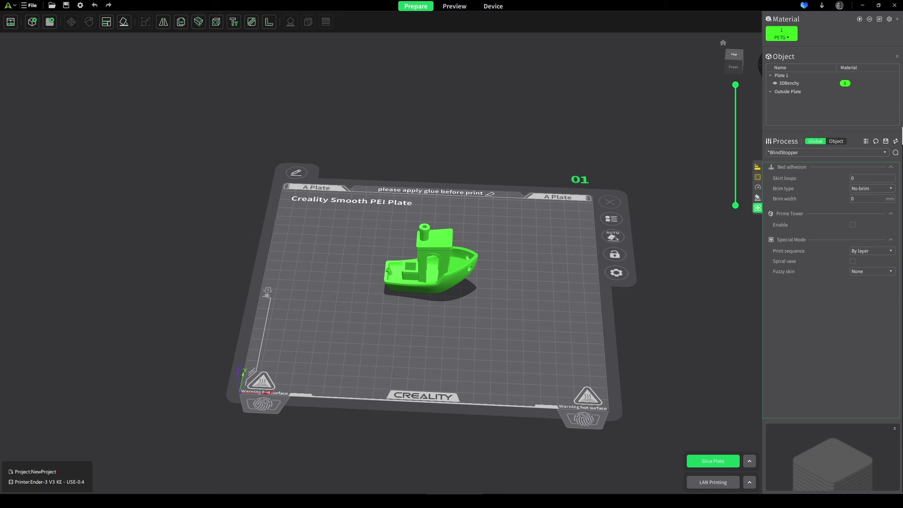
Step: Open the app logo menu and its Tool submenu to reach Manage Printer
click(11, 6)
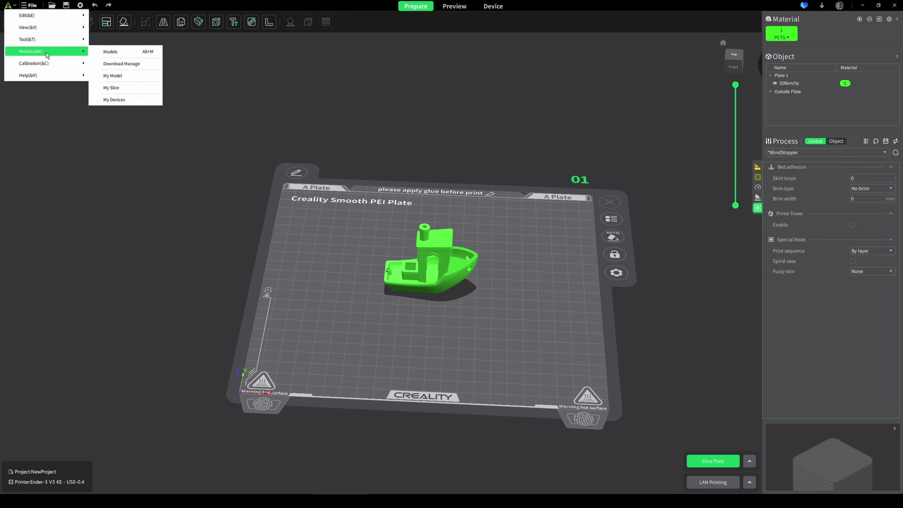
mouse_move(67, 38)
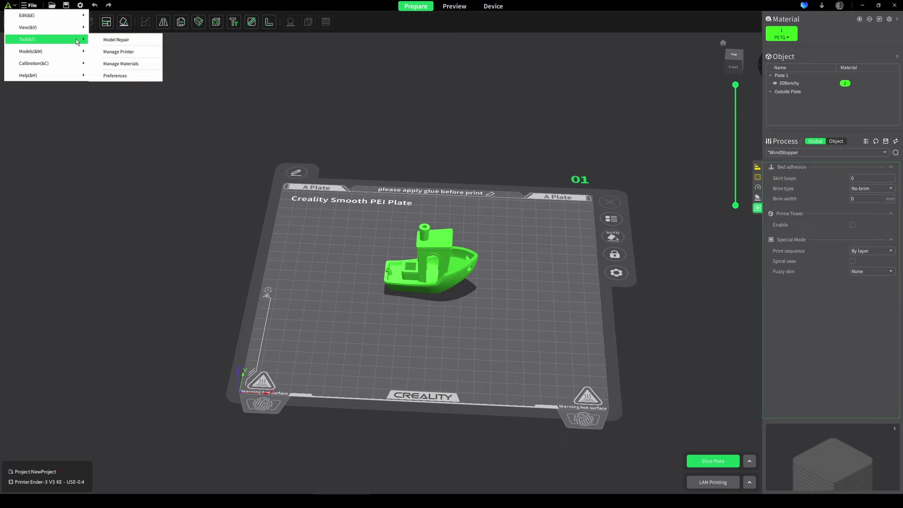
Step: Open Manage Printer's G-code tab and highlight the M190 bed-temperature command in Start G-code
click(131, 52)
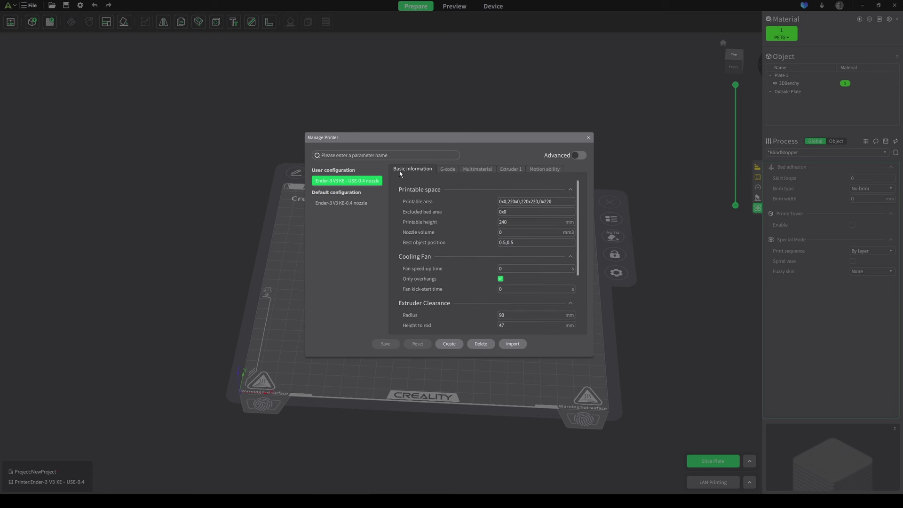
click(452, 170)
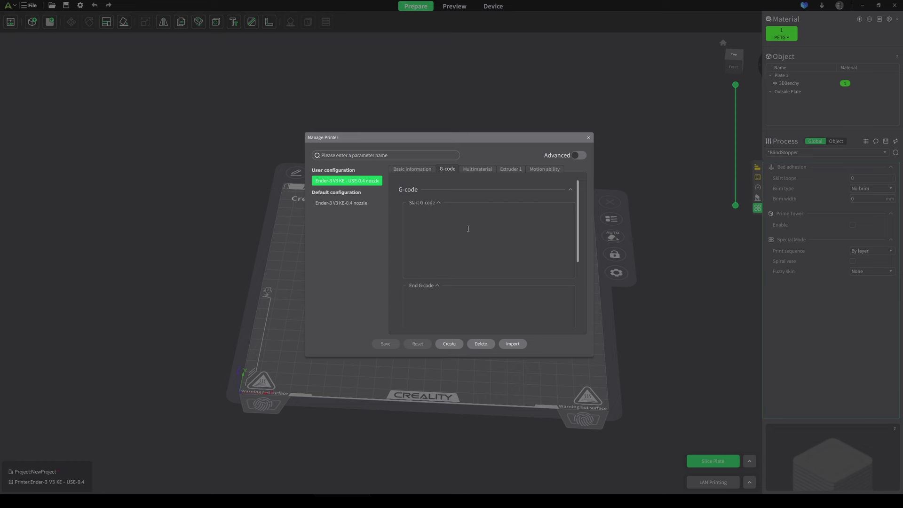
click(468, 228)
scroll(469, 229, down, 3)
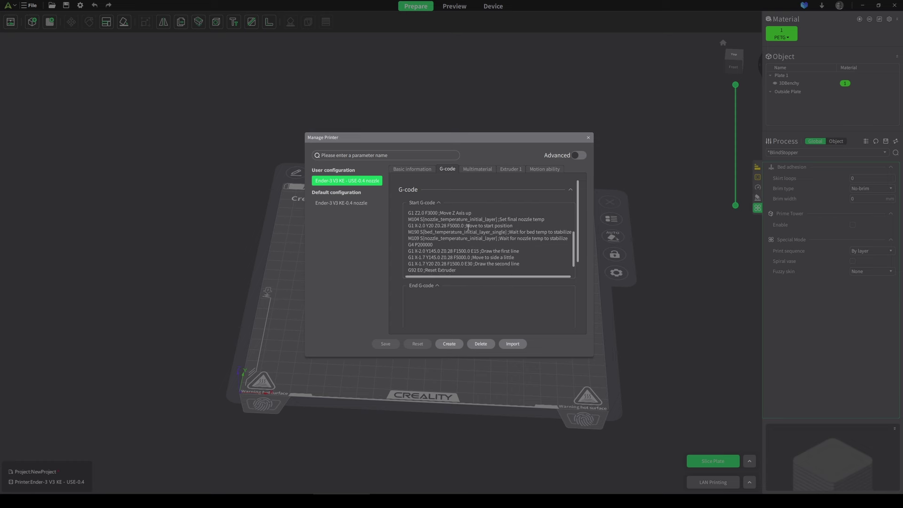
drag(424, 231, 408, 232)
click(408, 231)
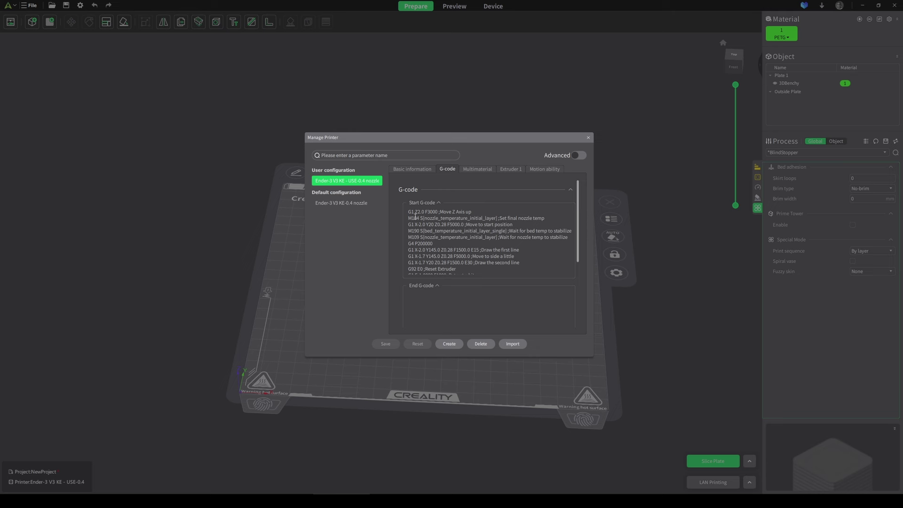
drag(409, 231, 425, 231)
click(487, 231)
Step: Highlight the G4 200000 wait value, then the M190 and M109 temperature wait lines
mouse_move(409, 244)
mouse_down()
mouse_move(429, 244)
mouse_move(419, 245)
mouse_up()
click(438, 244)
key(shift+Left)
key(shift+Left)
key(shift+Left)
key(shift+Left)
key(shift+Left)
key(shift+Left)
key(Right)
drag(409, 231, 436, 242)
Step: Close Manage Printer, expand the PETG preset (235°C nozzle, 70°C bed), and select the 3DBenchy
click(588, 138)
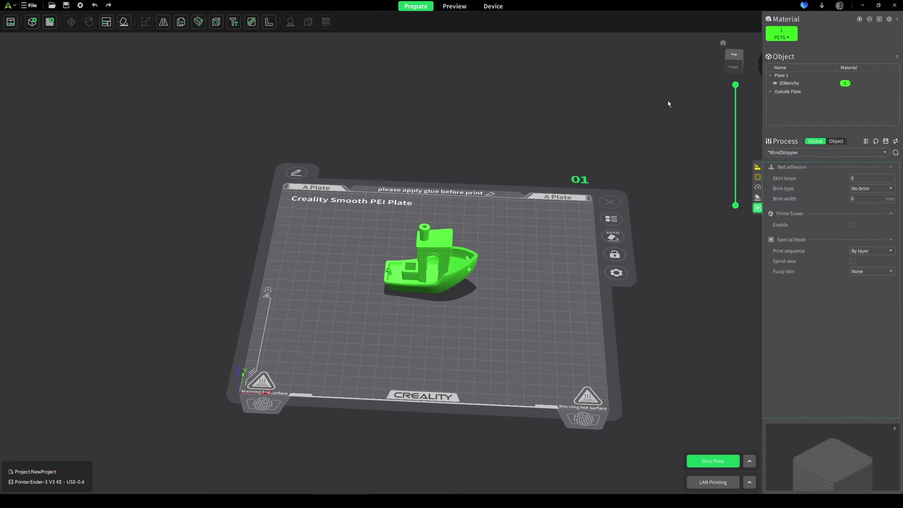
click(791, 39)
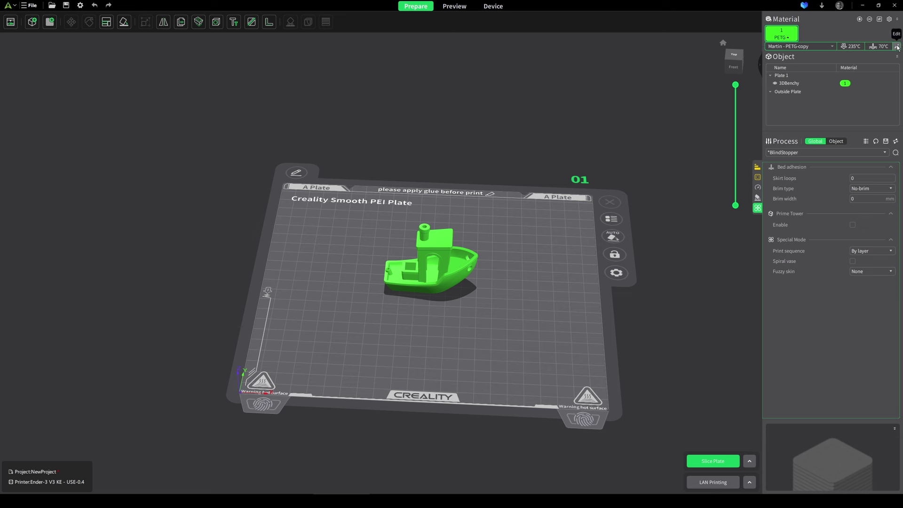
click(789, 83)
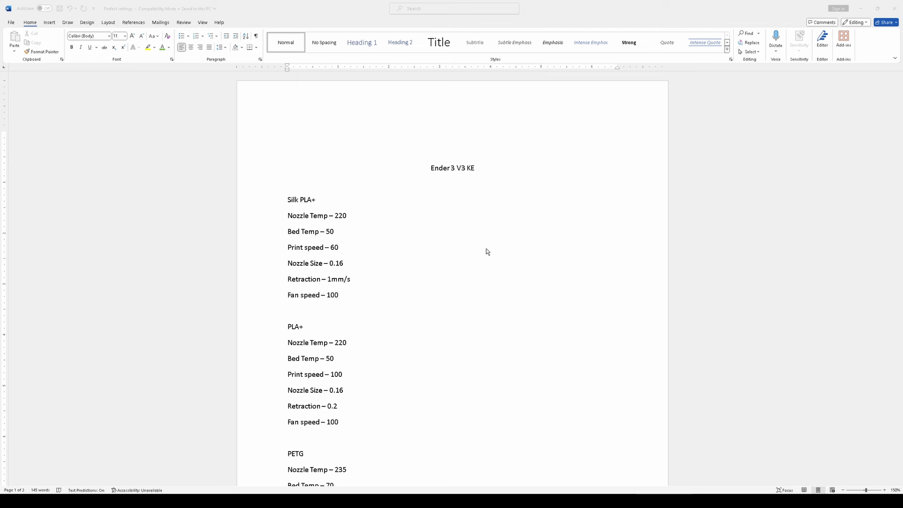
Step: Scroll the Word notes past the PETG temperatures to page 2's stringing and print-in-place tips
scroll(494, 258, down, 3)
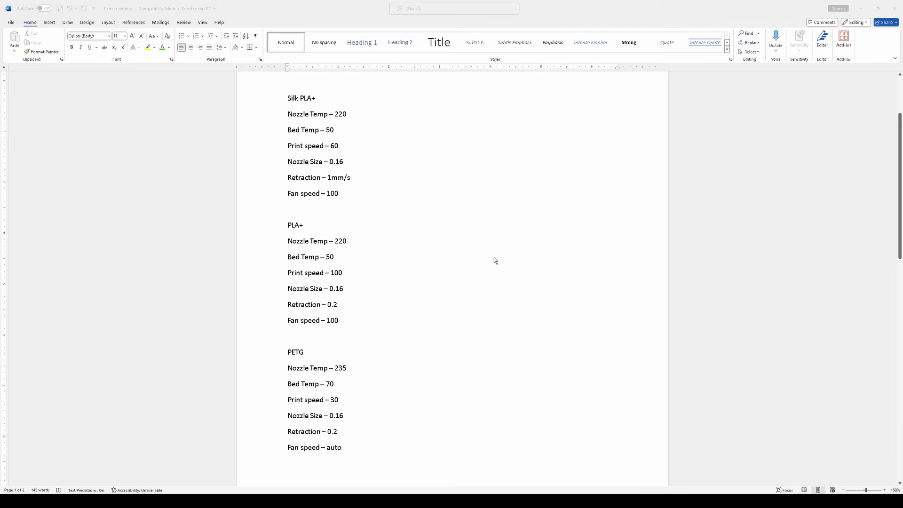
scroll(494, 260, down, 8)
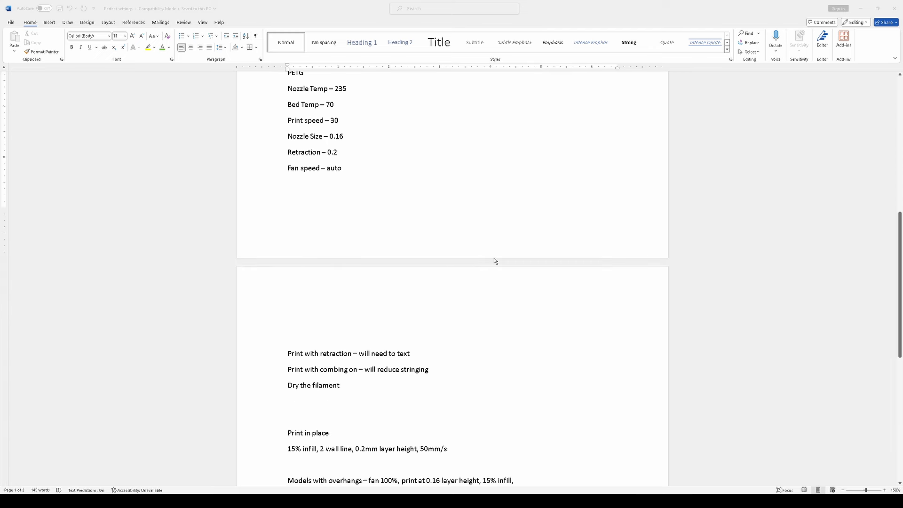
scroll(494, 264, down, 2)
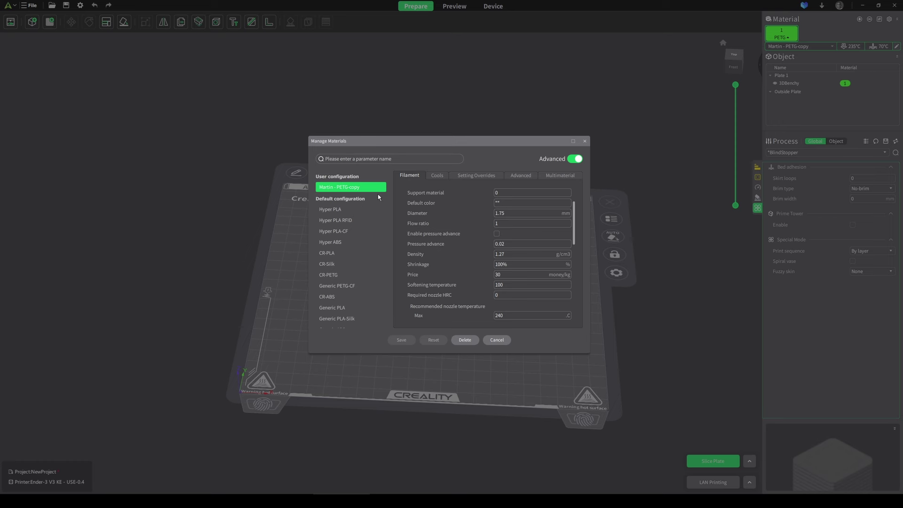
Step: Review the PETG preset's 1.27 g/cm³ density and price of 30 per kg, then close Manage Materials
scroll(372, 207, down, 3)
scroll(365, 222, down, 3)
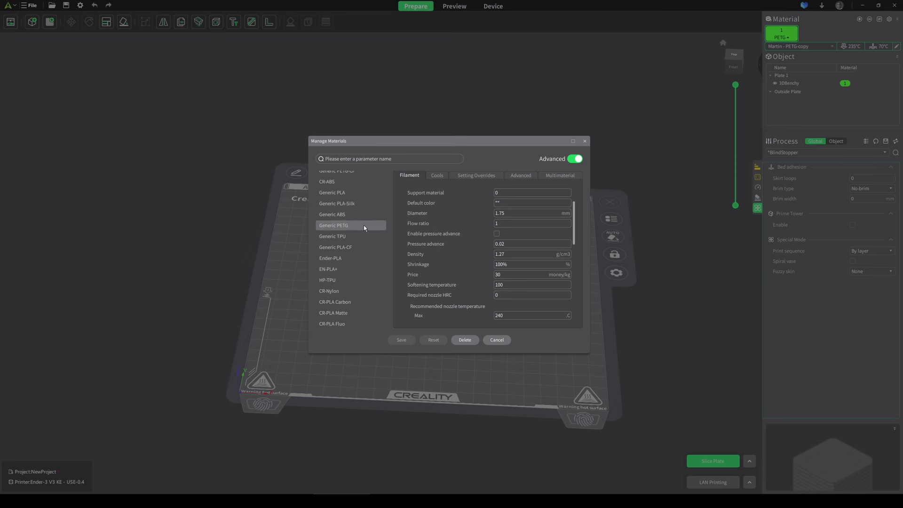
scroll(365, 285, down, 5)
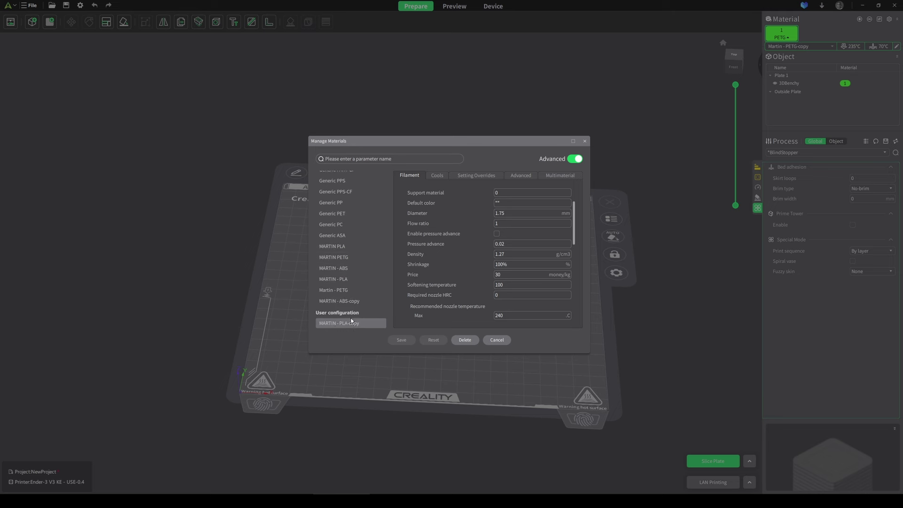
scroll(354, 296, up, 10)
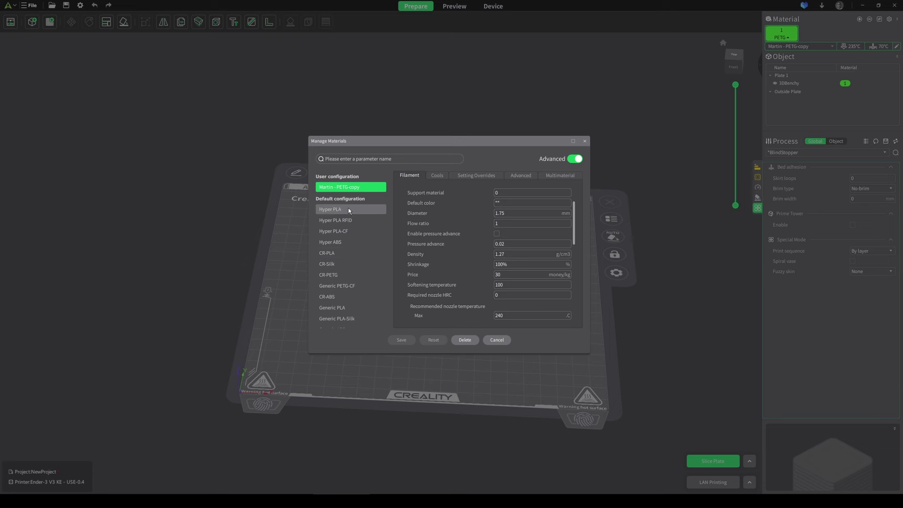
click(497, 340)
Step: Nudge the Benchy slightly toward the front-left of the plate and switch to Preview
drag(439, 273, 445, 288)
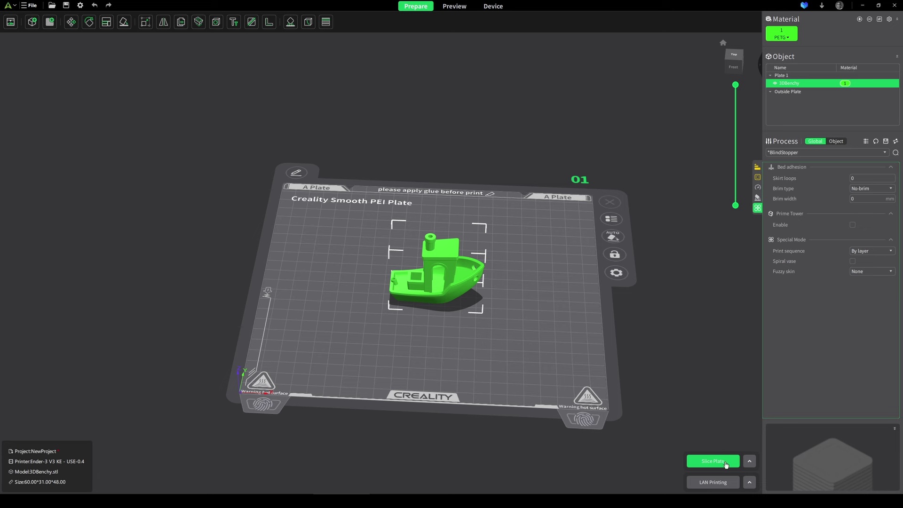
mouse_move(439, 283)
mouse_down()
mouse_move(439, 296)
mouse_move(436, 287)
mouse_up()
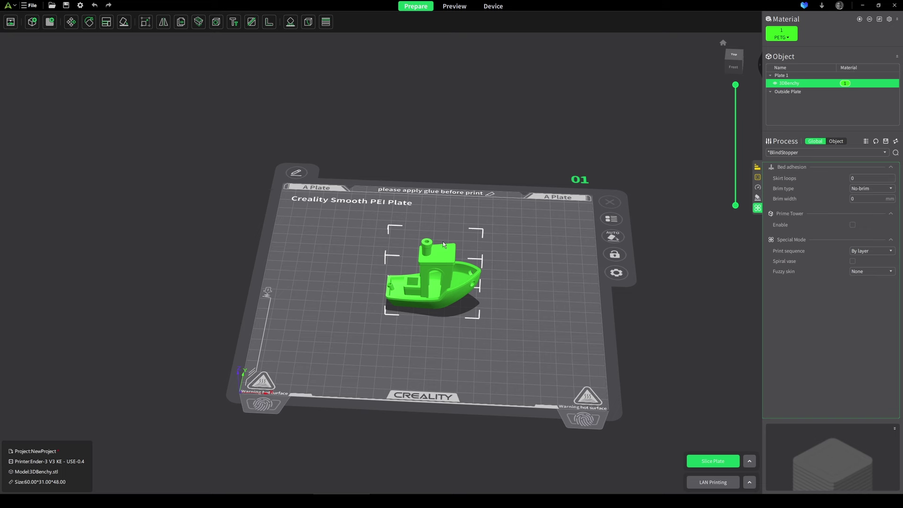
click(451, 7)
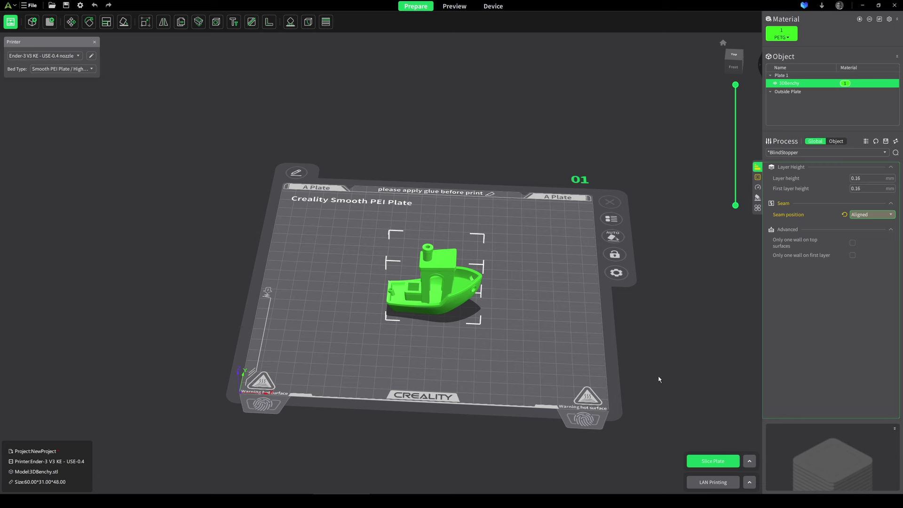
Step: Slice the plate (1h53m1s, 13.76 g) and choose the Road printer for LAN printing
click(710, 463)
click(725, 488)
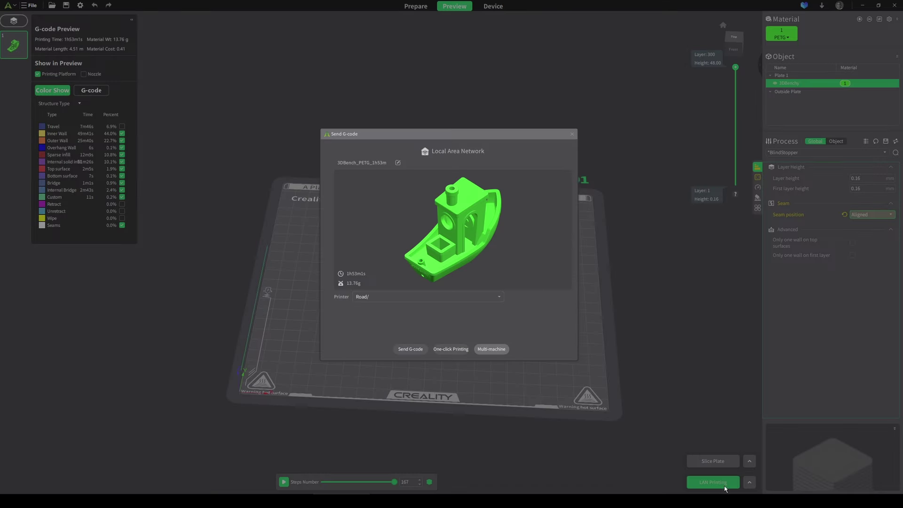
click(410, 296)
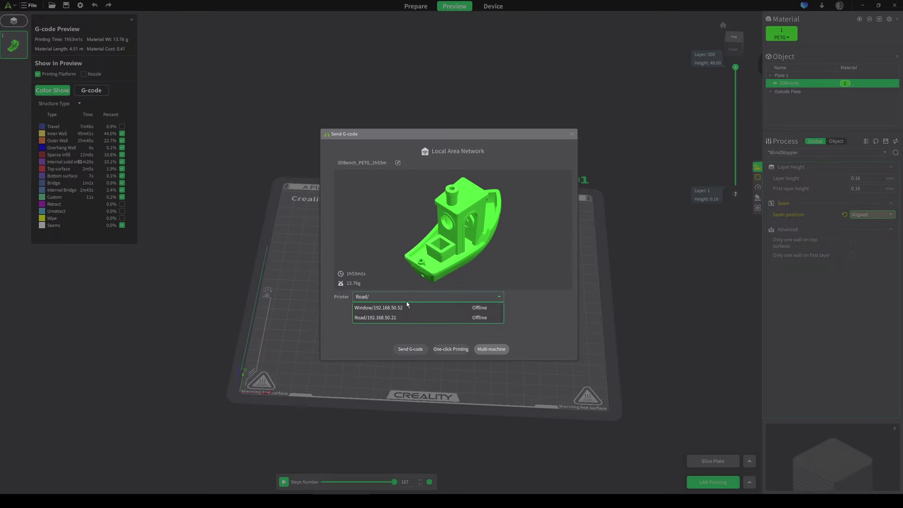
click(385, 318)
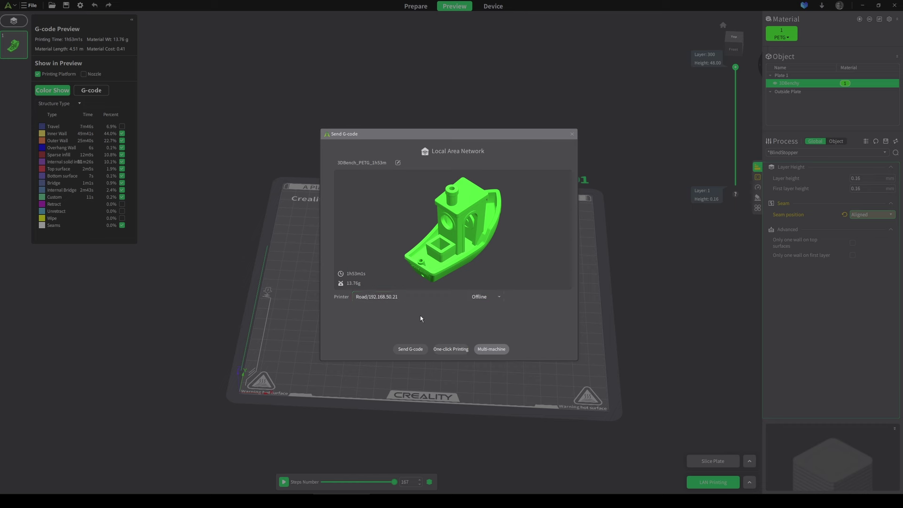
Step: In the multi-machine list, turn off Printer Matching and select only the Window printer
click(490, 352)
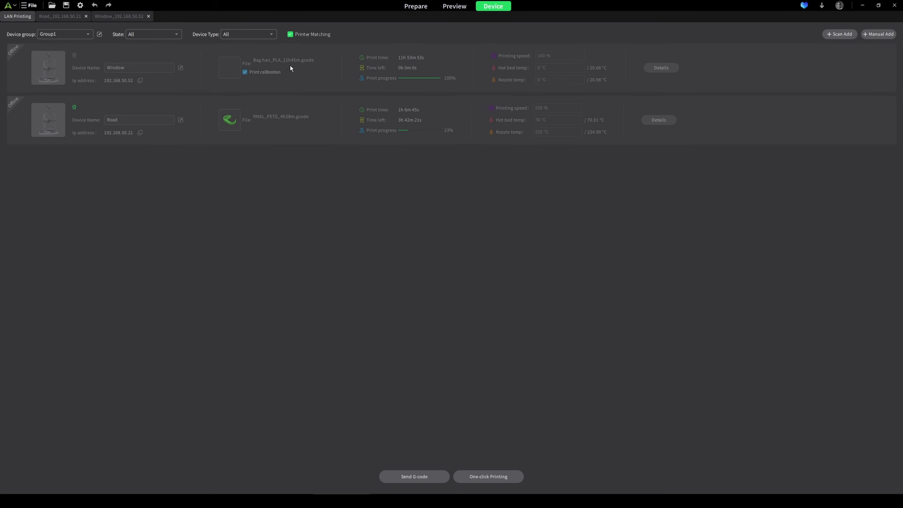
click(290, 34)
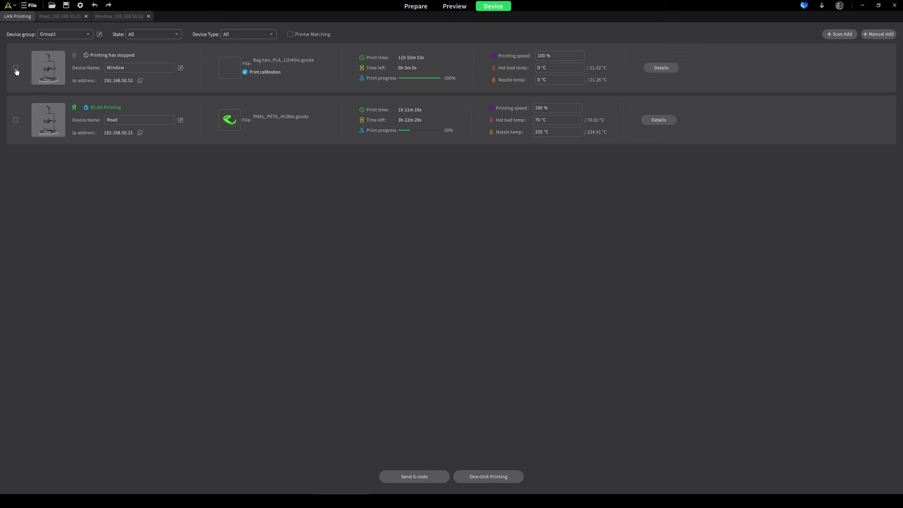
click(15, 68)
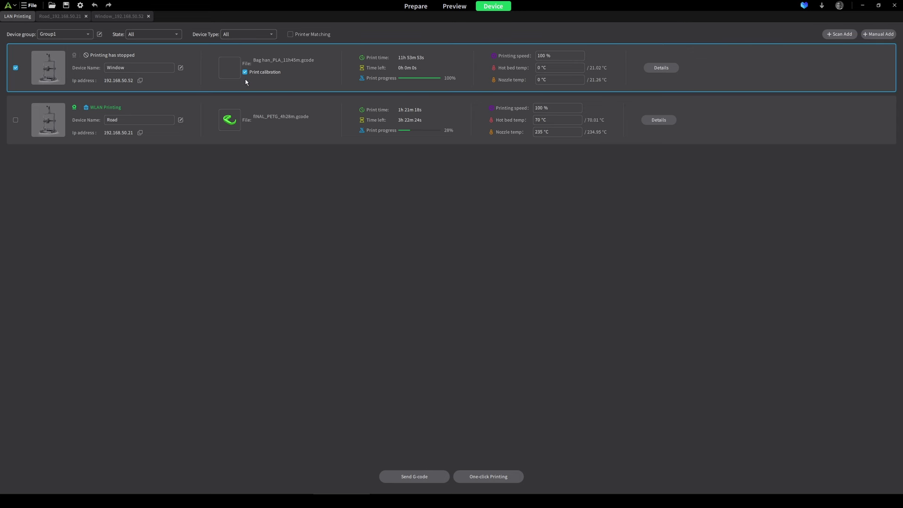
click(253, 130)
click(252, 125)
Step: Check the 0.41 material cost, trim the preview to layer 112 (17.92 mm), and open the layer menu
key(ctrl+2)
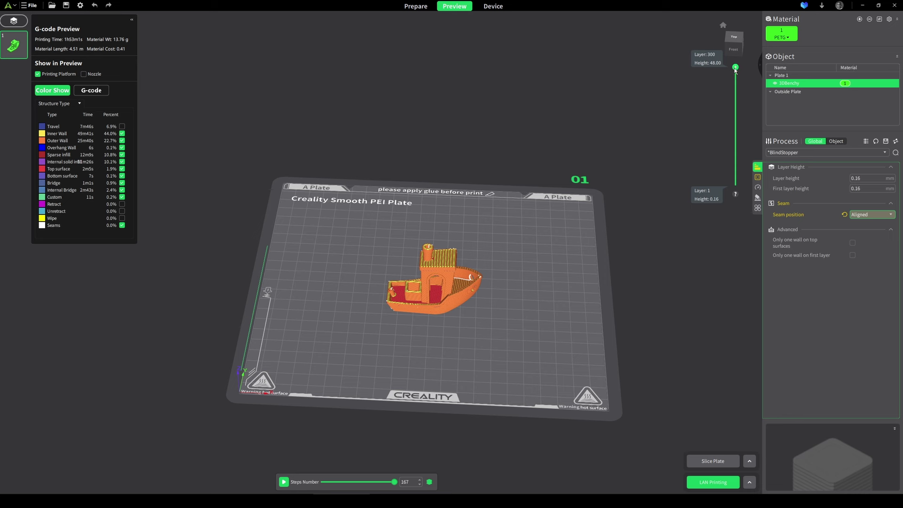
drag(735, 67, 735, 141)
right_click(736, 142)
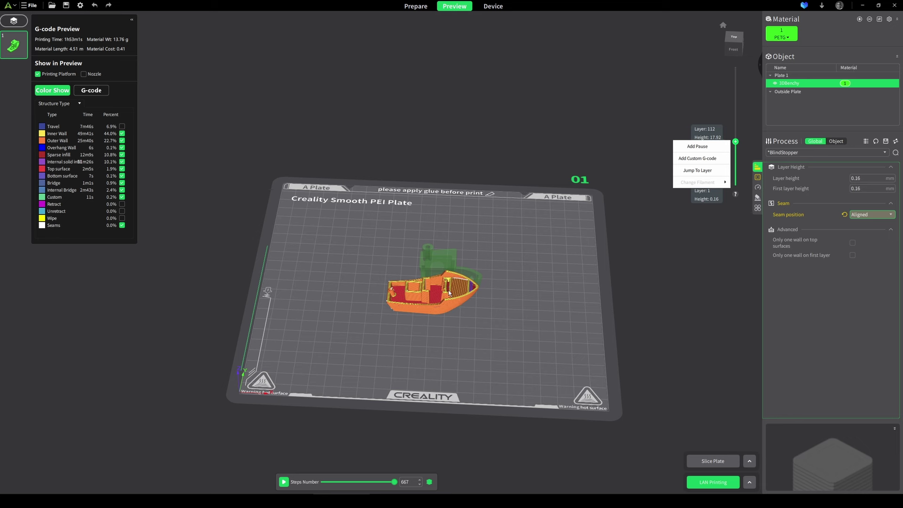
Step: Back on Prepare, paste a second Benchy (3DBenchy-1) and orbit to view both boats from above
key(Tab)
scroll(495, 275, up, 2)
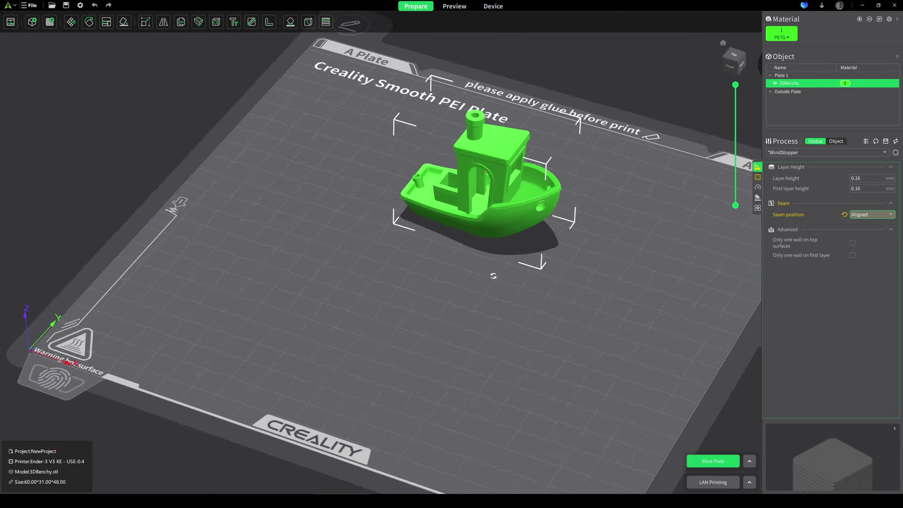
key(1)
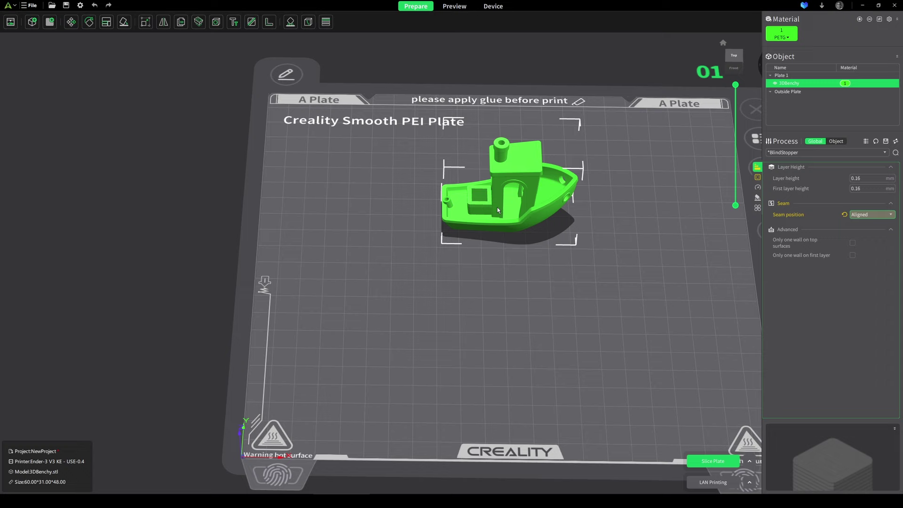
key(ctrl+v)
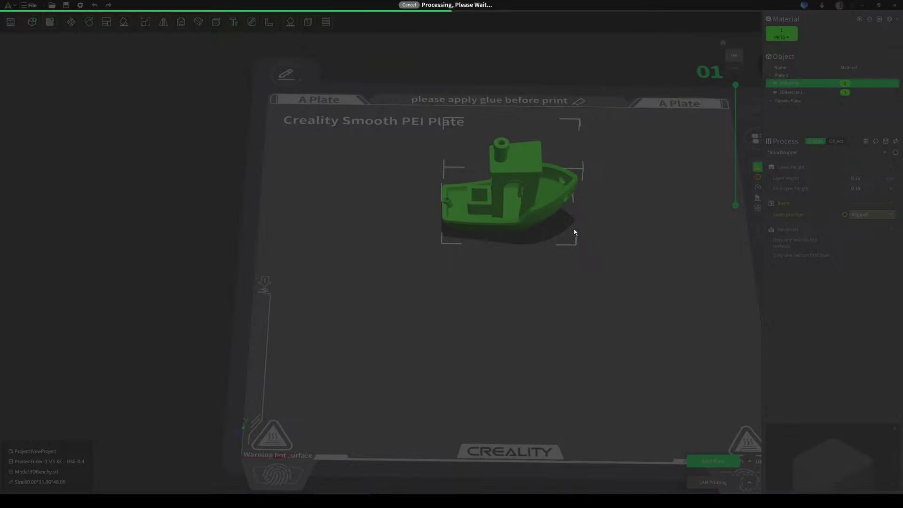
key(6)
scroll(470, 231, up, 3)
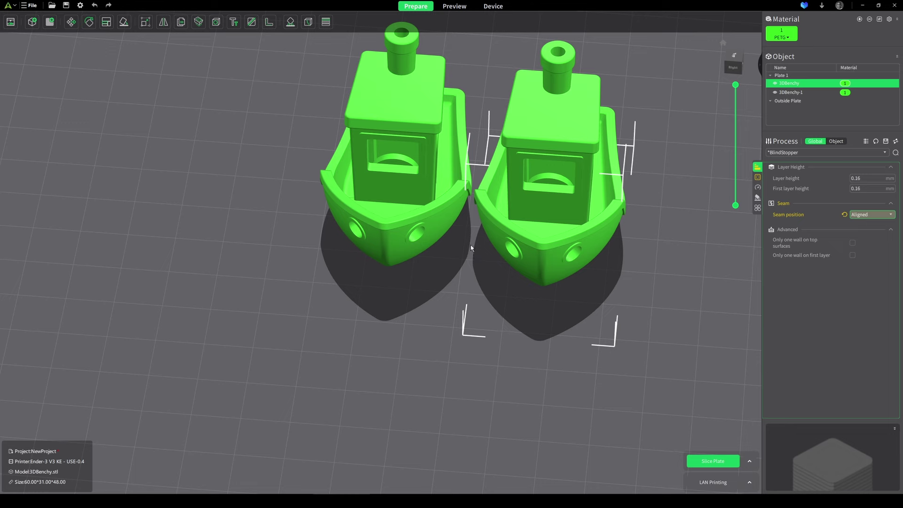
drag(479, 242, 471, 185)
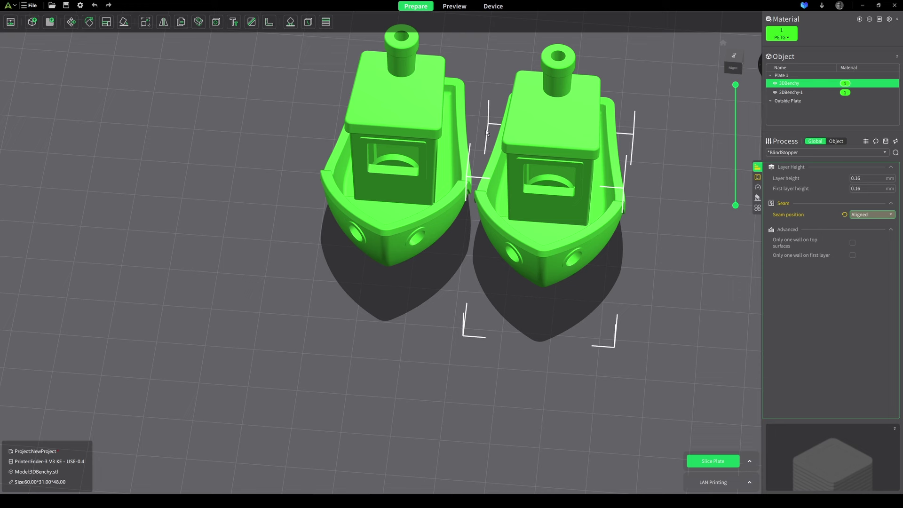
drag(486, 132, 470, 109)
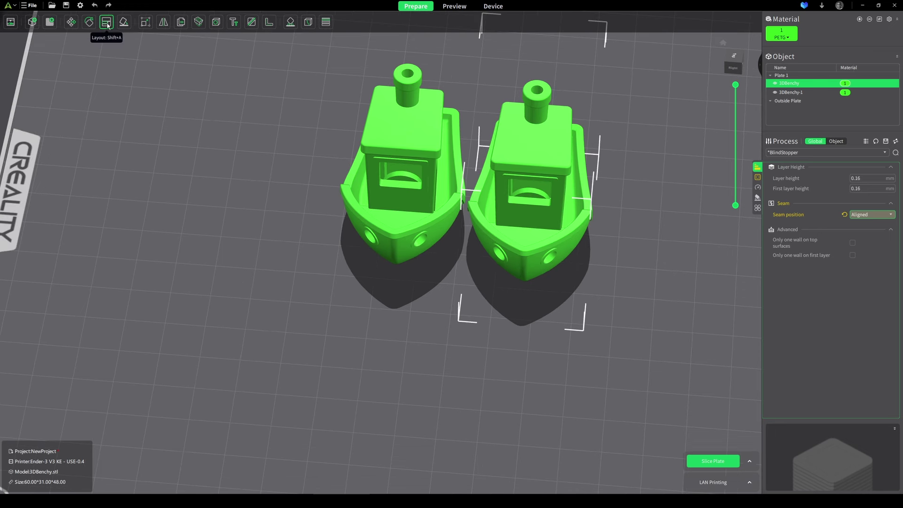
Step: Set the automatic layout's model interval to 5 mm and apply it
click(106, 24)
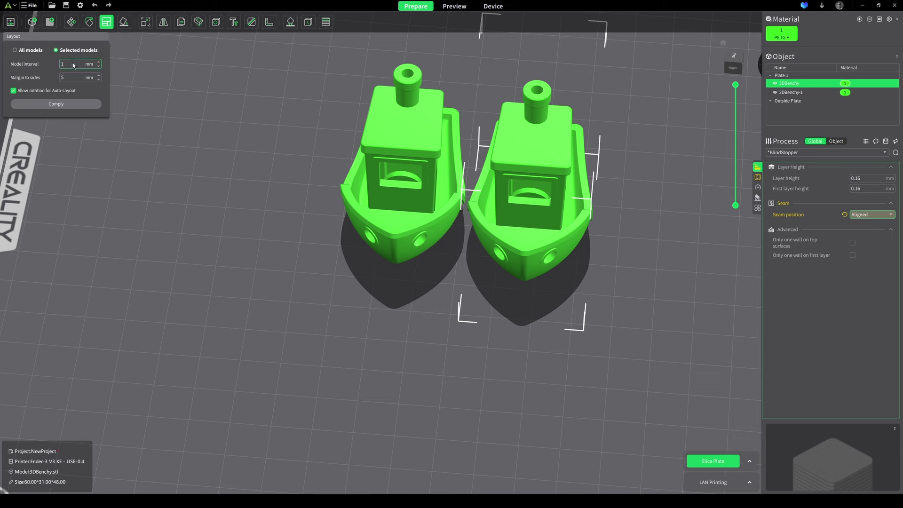
key(BackSpace)
text(5)
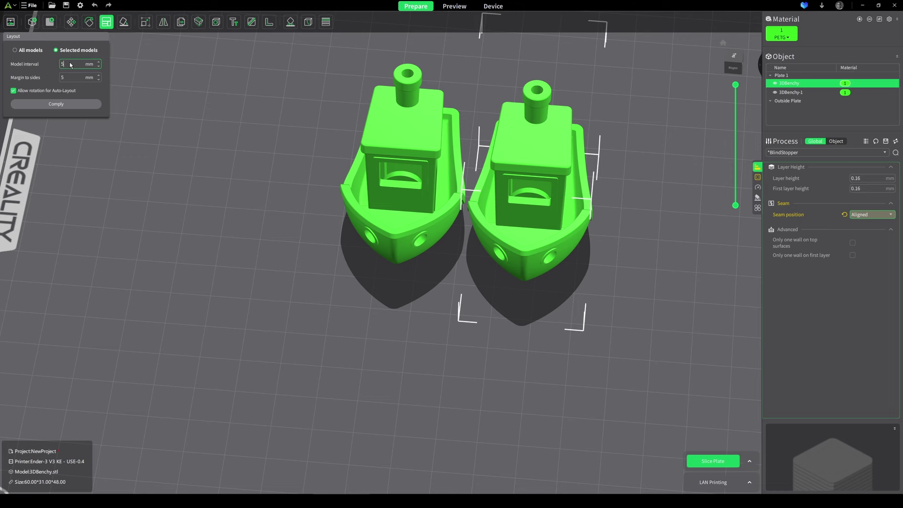
click(86, 104)
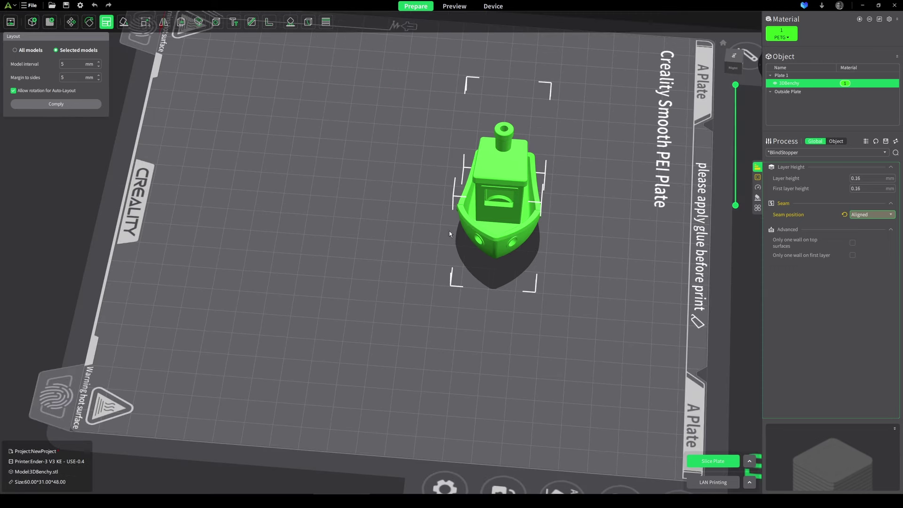
Step: Paste two more Benchy copies onto the plate
key(ctrl+v)
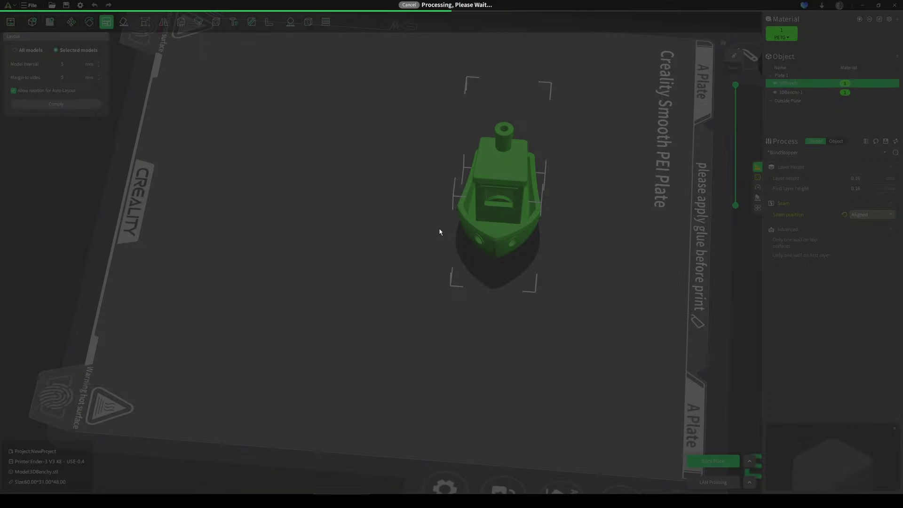
key(ctrl+v)
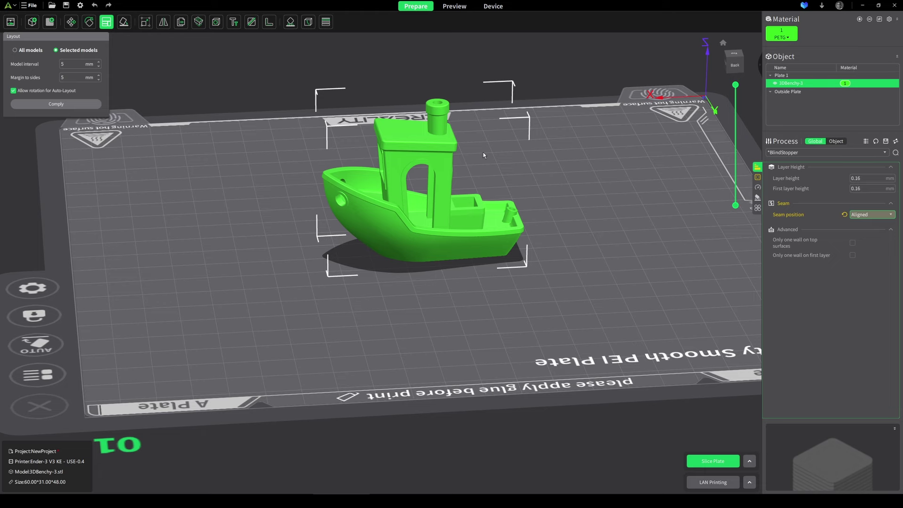
drag(431, 151, 508, 152)
Step: Paint a custom seam line down the Benchy's hull
click(293, 28)
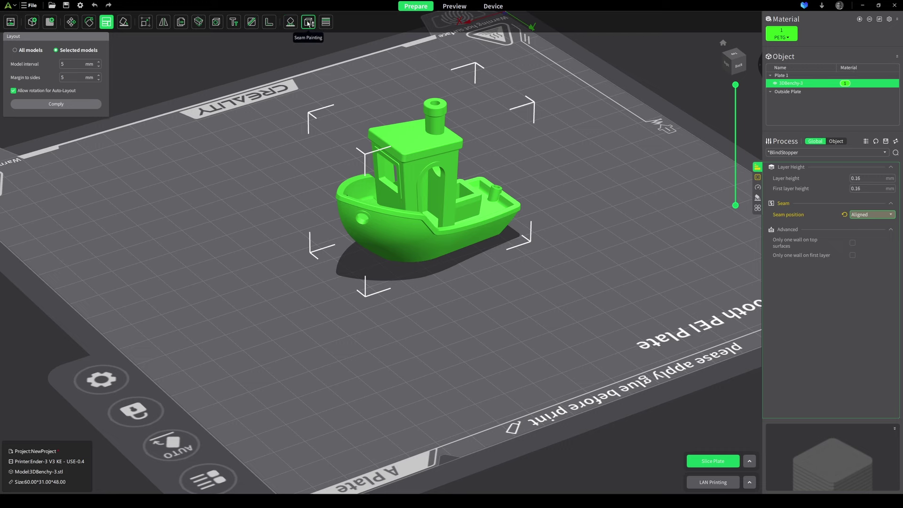
click(308, 23)
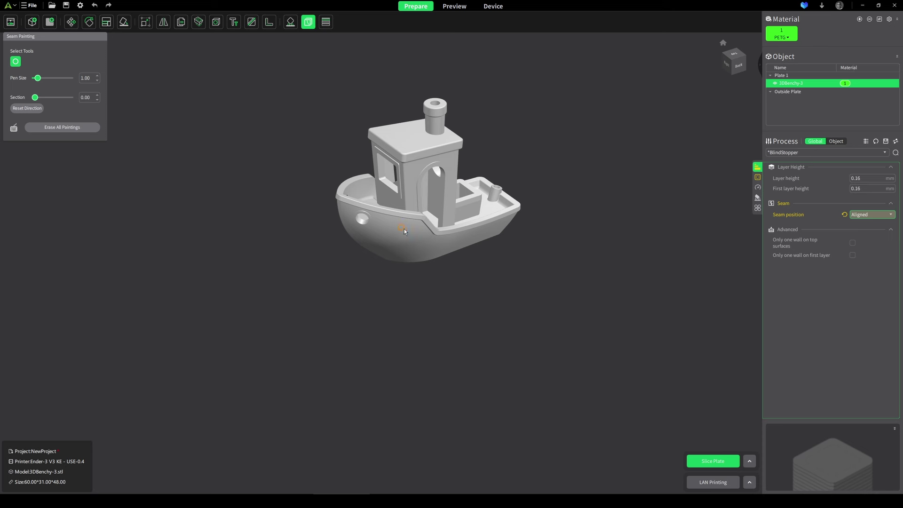
drag(408, 222, 411, 271)
Step: Slice the plate, check the seam in the preview, and return to Prepare
click(701, 460)
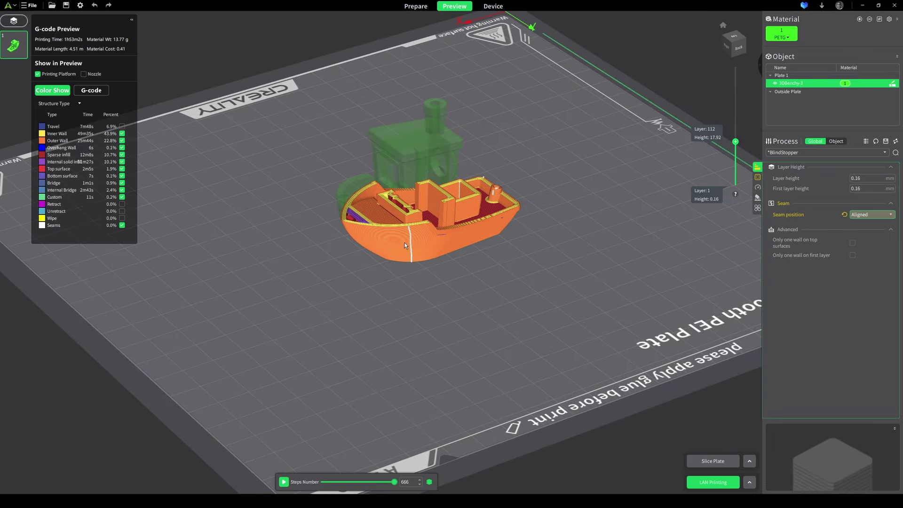
scroll(407, 245, up, 2)
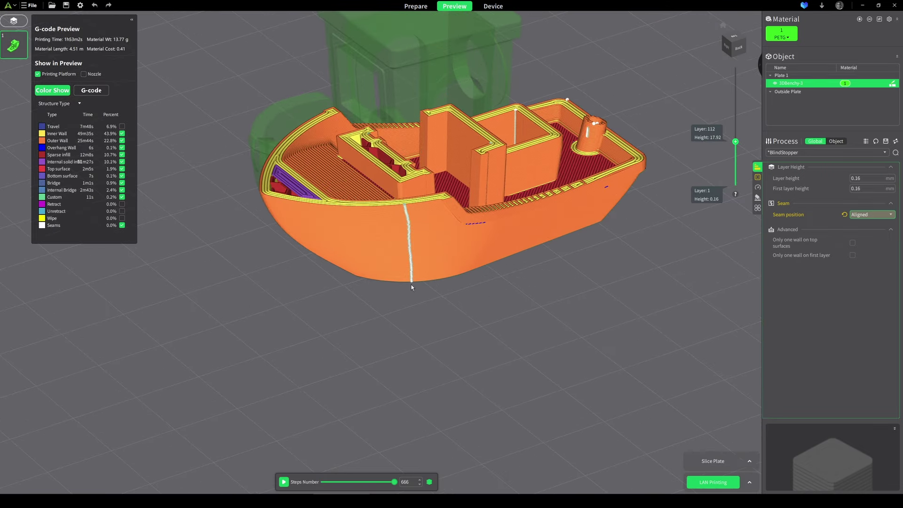
click(421, 7)
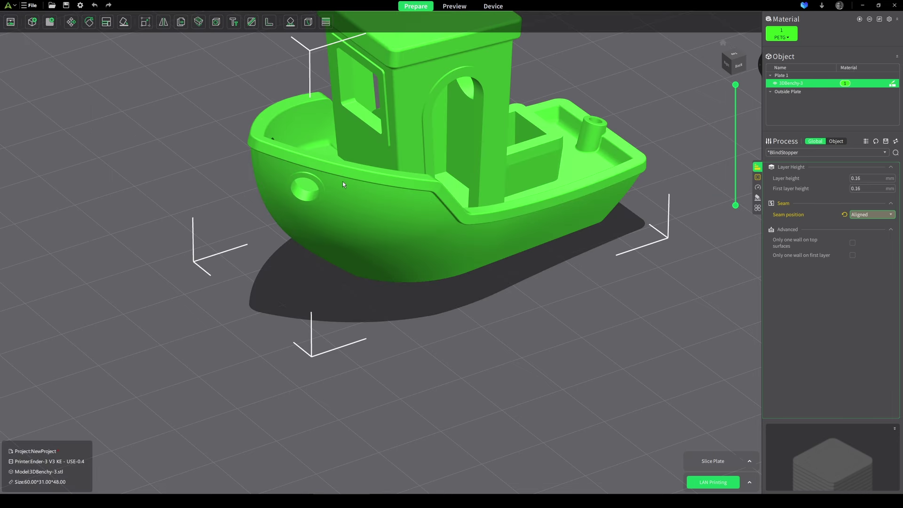
Step: Reopen seam painting, cut the Benchy to a 0.41 section, and paint a hull stroke
scroll(343, 184, down, 1)
key(p)
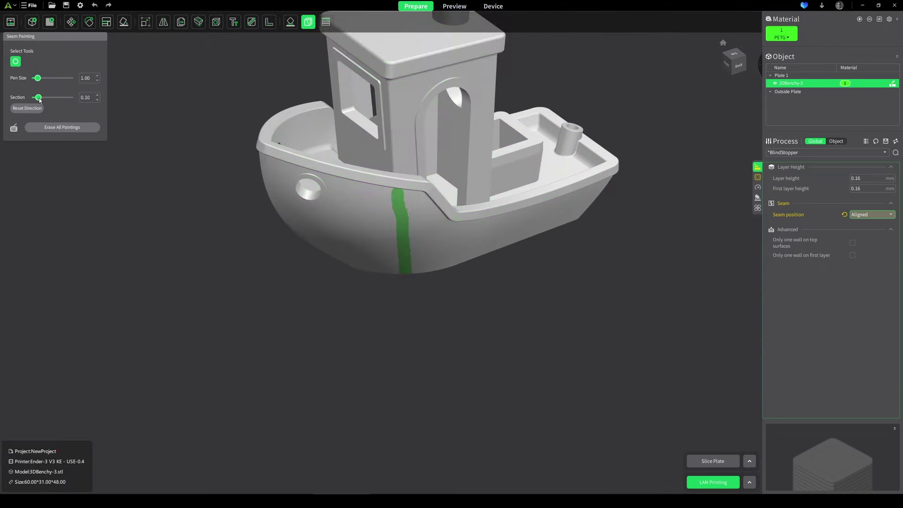
mouse_move(34, 97)
mouse_down()
mouse_move(61, 101)
mouse_move(53, 101)
mouse_up()
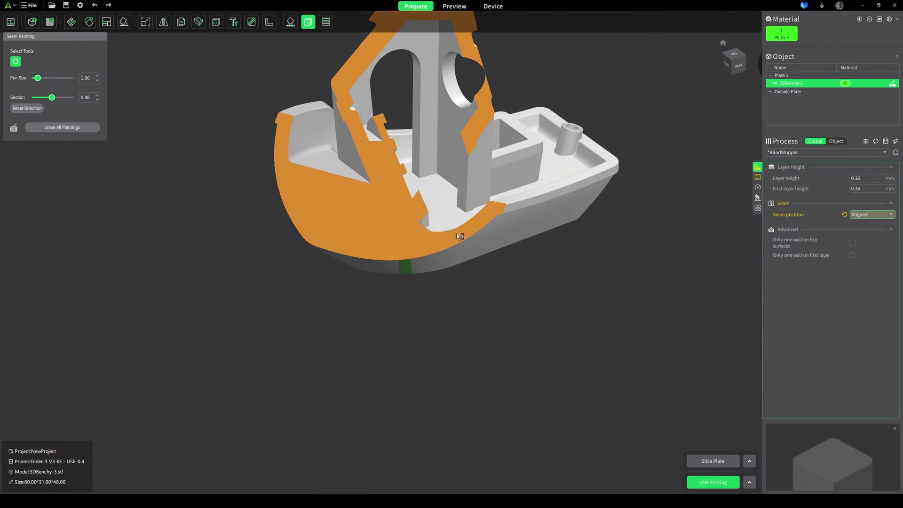
drag(444, 251, 496, 220)
drag(54, 102, 52, 102)
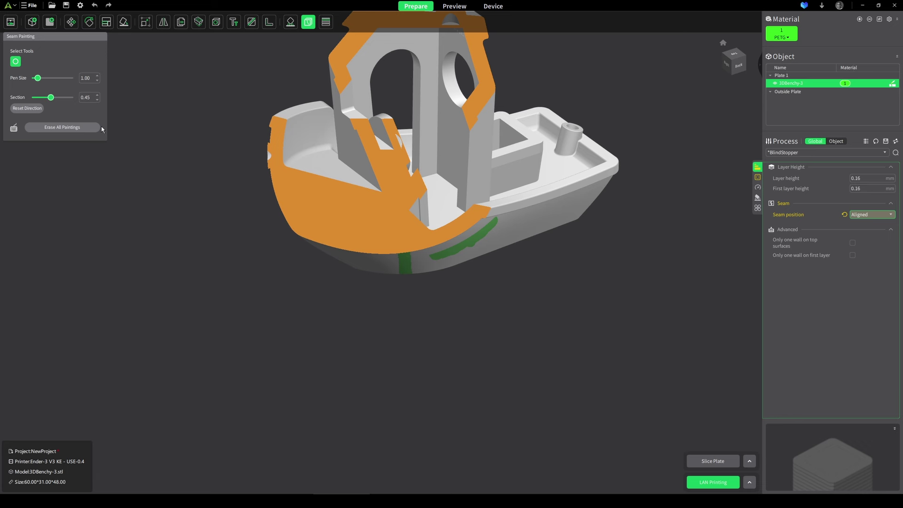
Step: Raise the section to 0.54, reset its direction, and erase all seam paintings
drag(50, 95, 53, 96)
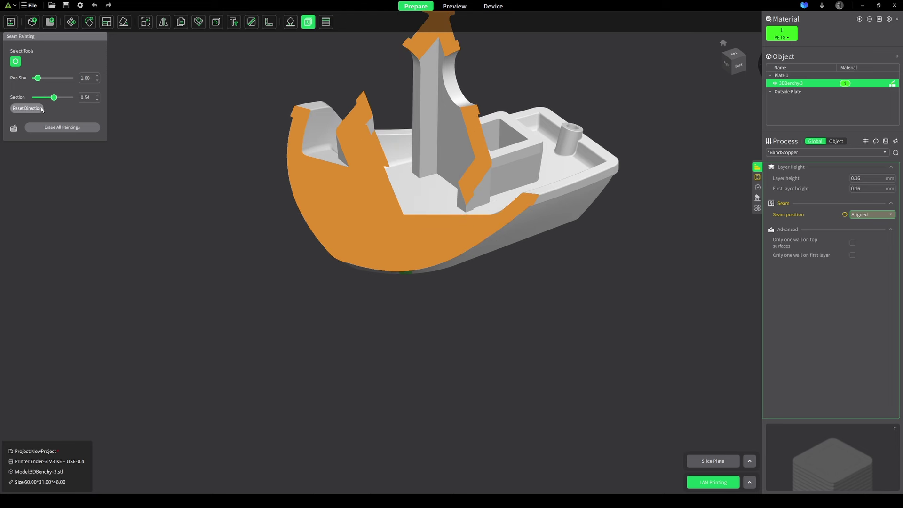
click(40, 110)
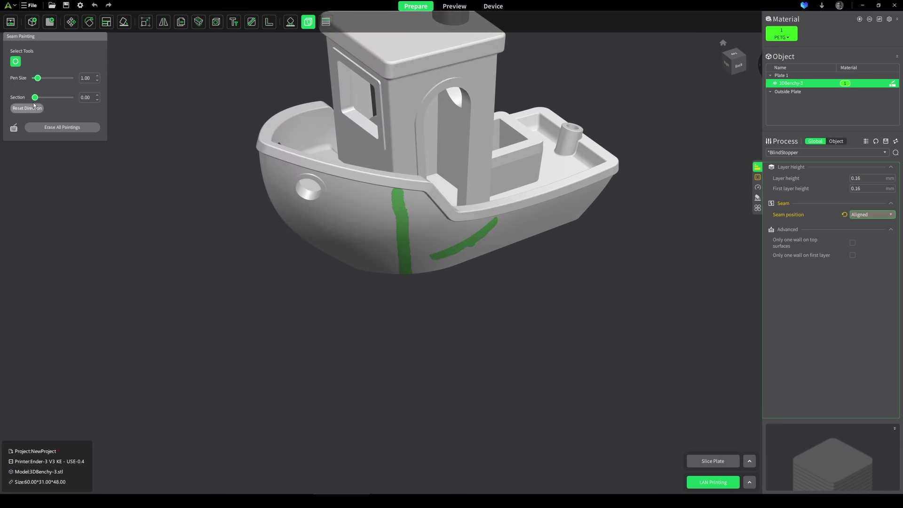
drag(54, 97, 21, 99)
click(62, 127)
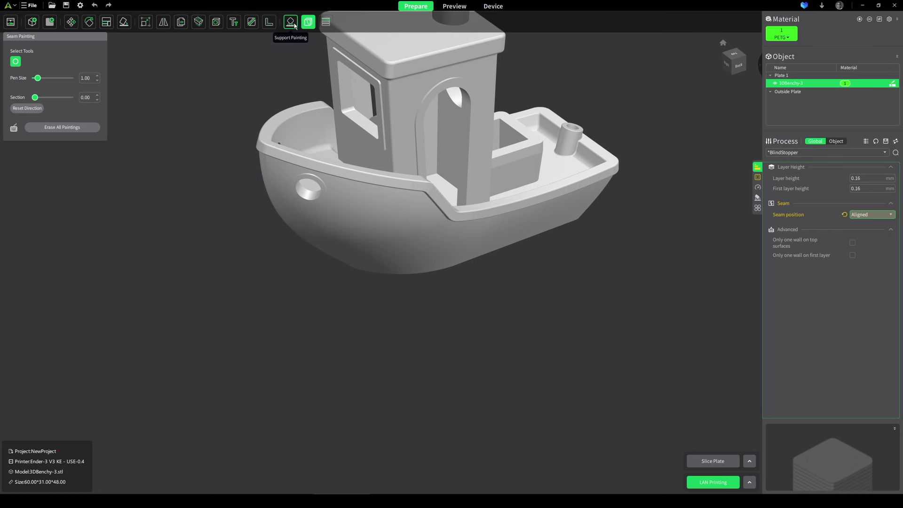
Step: Enter support painting with supports enabled and a 1.62 brush size
click(293, 25)
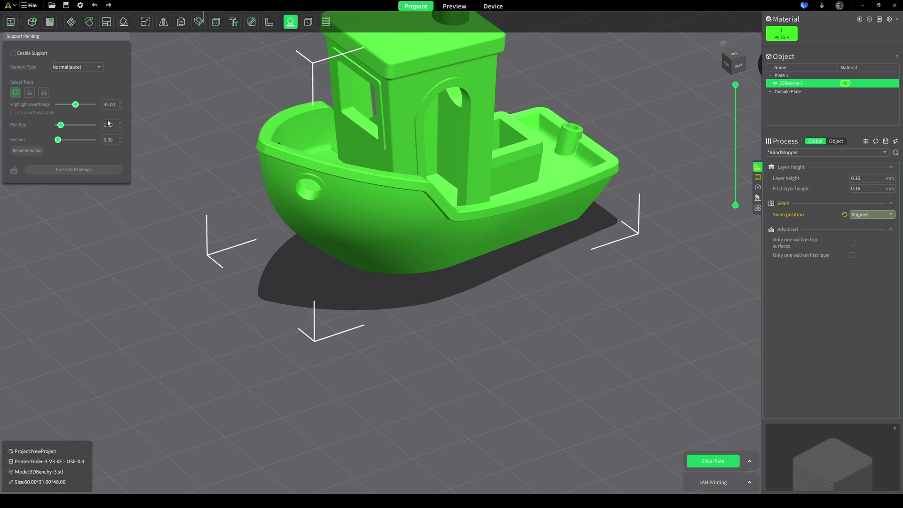
drag(433, 203, 453, 251)
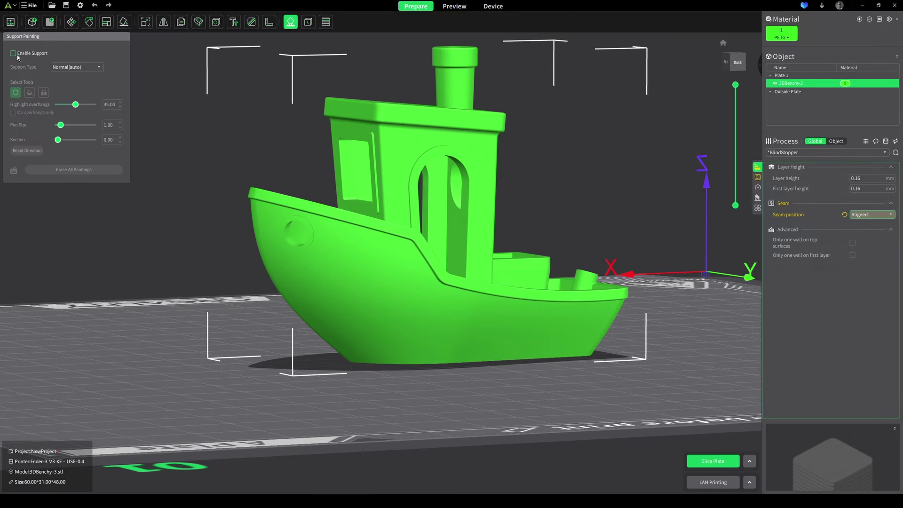
click(13, 53)
drag(61, 125, 64, 125)
Step: Clear old support paint and paint a support stroke along the cabin roof edge
drag(390, 129, 447, 139)
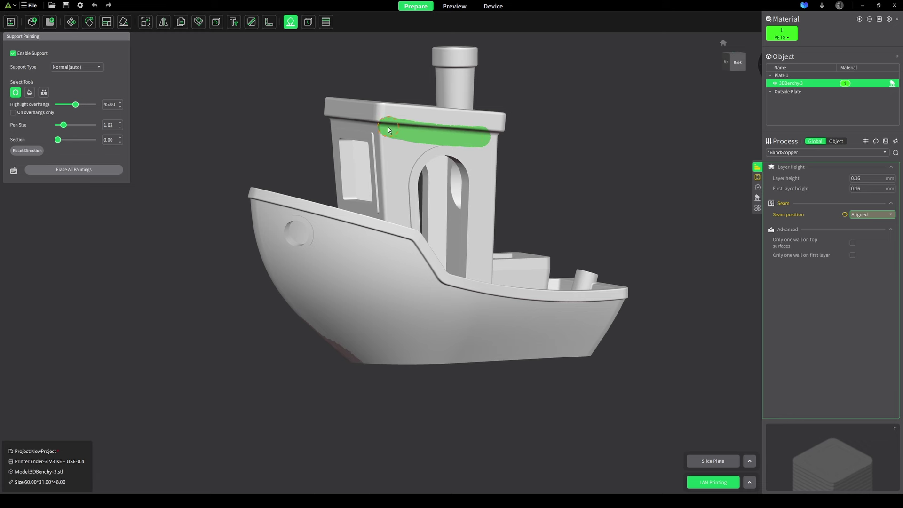
click(74, 170)
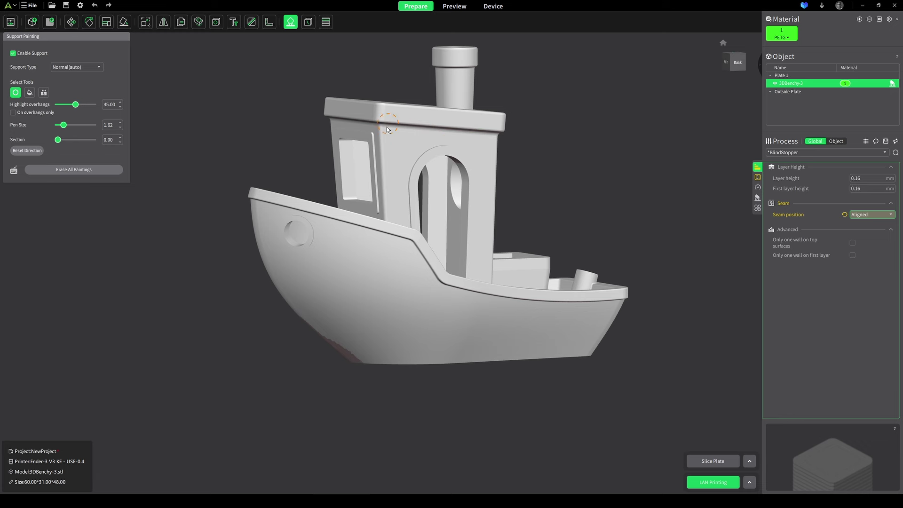
right_drag(388, 126, 448, 133)
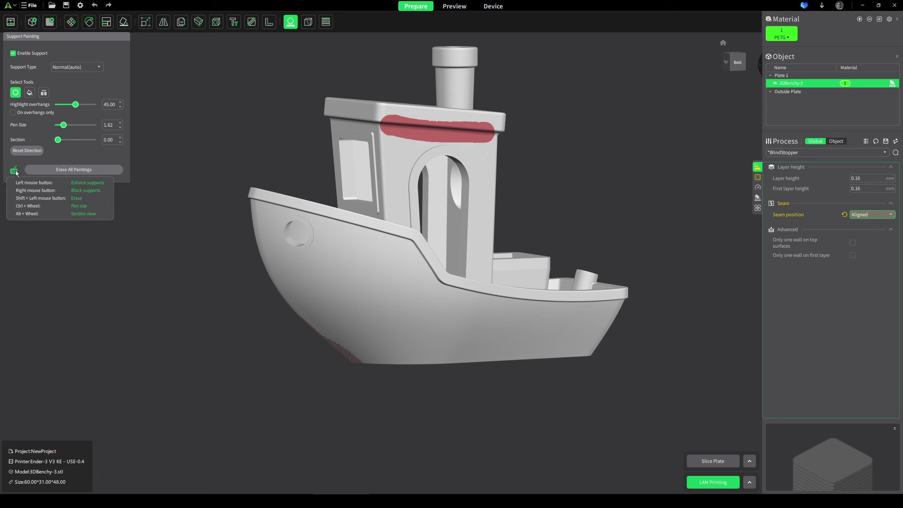
Step: Smart-fill the Benchy's whole cabin as a support area
mouse_move(14, 173)
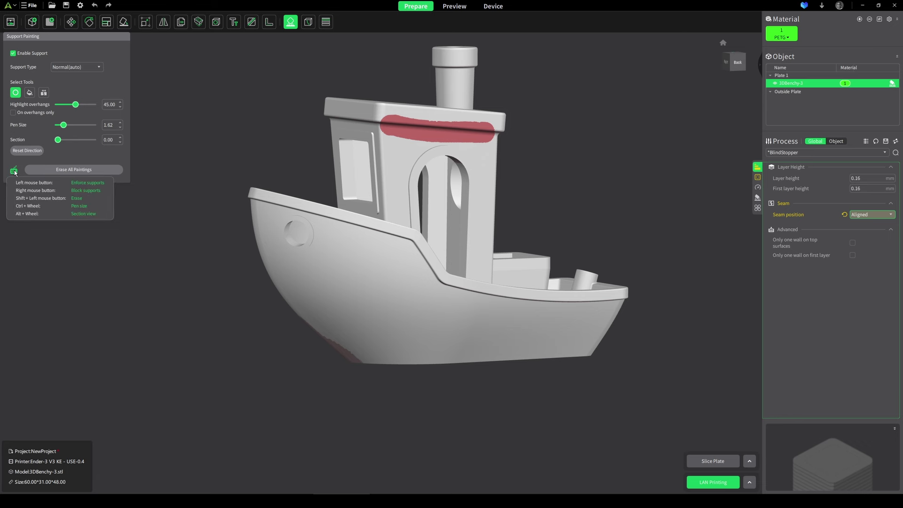
click(30, 93)
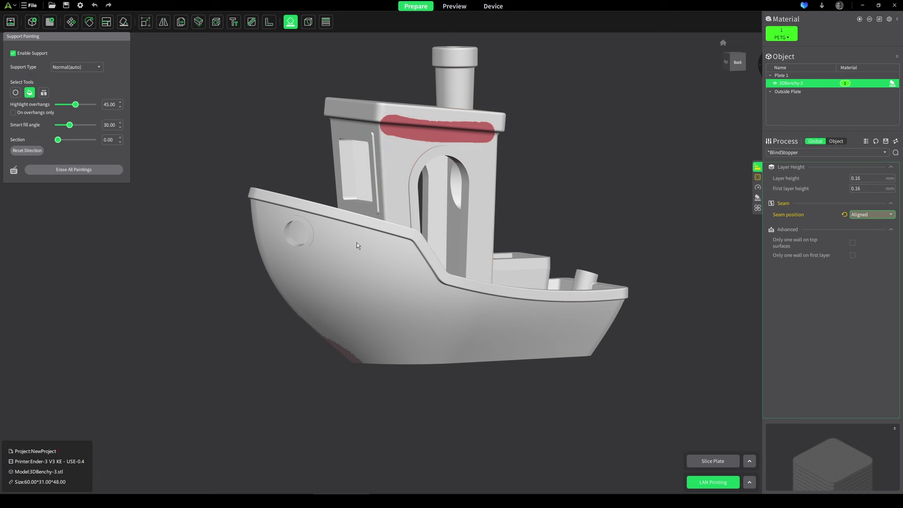
click(361, 116)
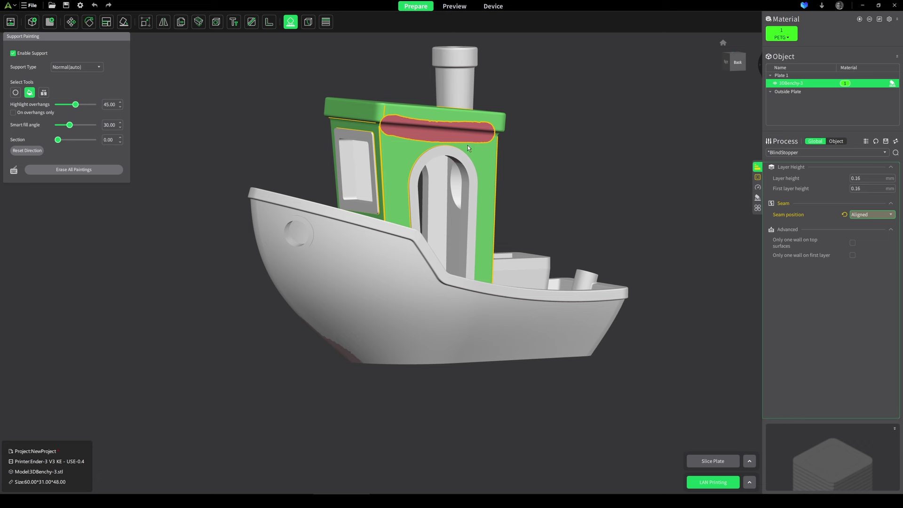
click(347, 112)
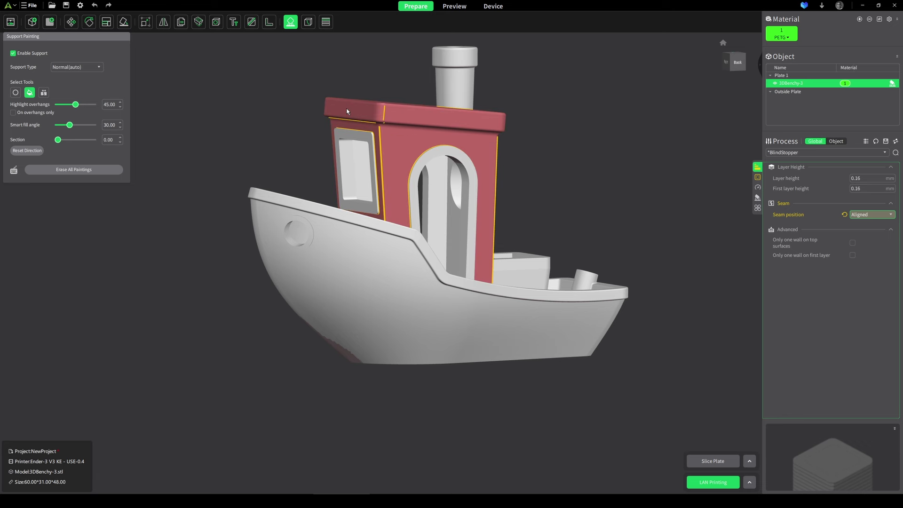
Step: Set the support type to Tree(auto)
click(75, 67)
click(71, 86)
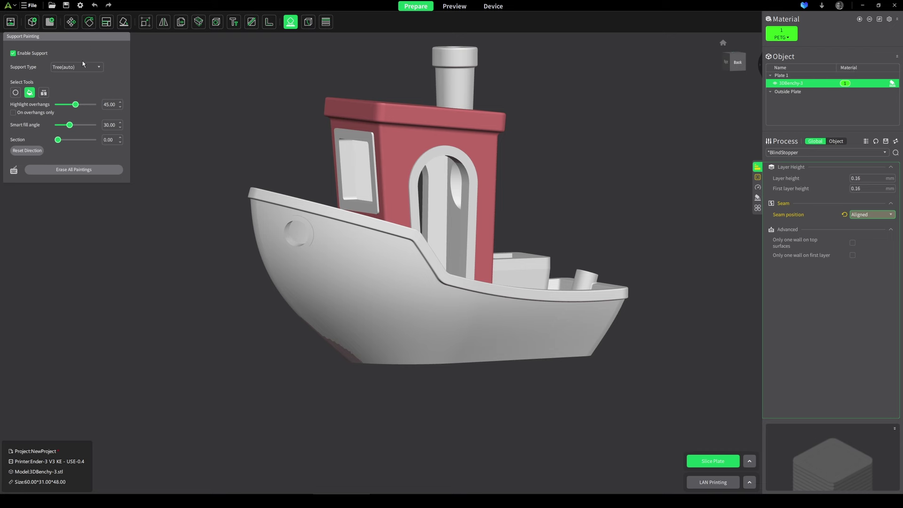
click(75, 68)
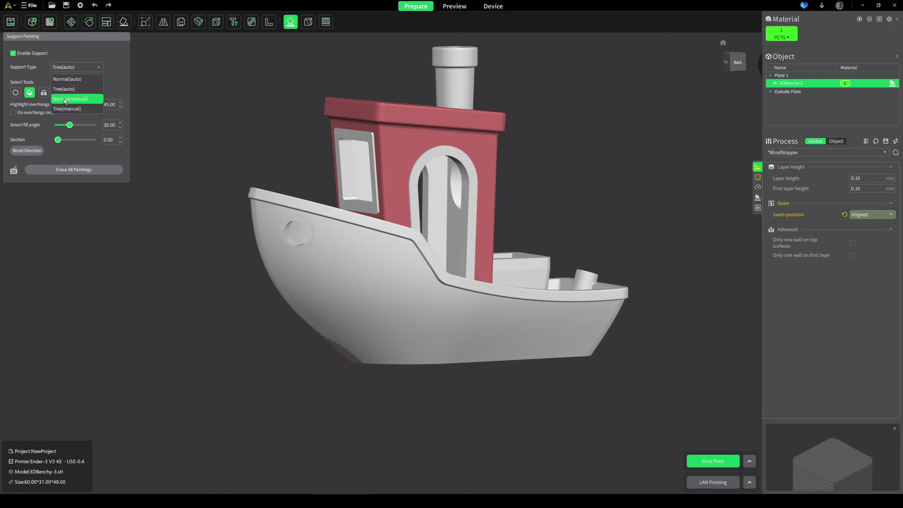
click(81, 66)
Step: Place lettering 'TEXT' on the Benchy's cabin in the Lucida Fax font
key(Escape)
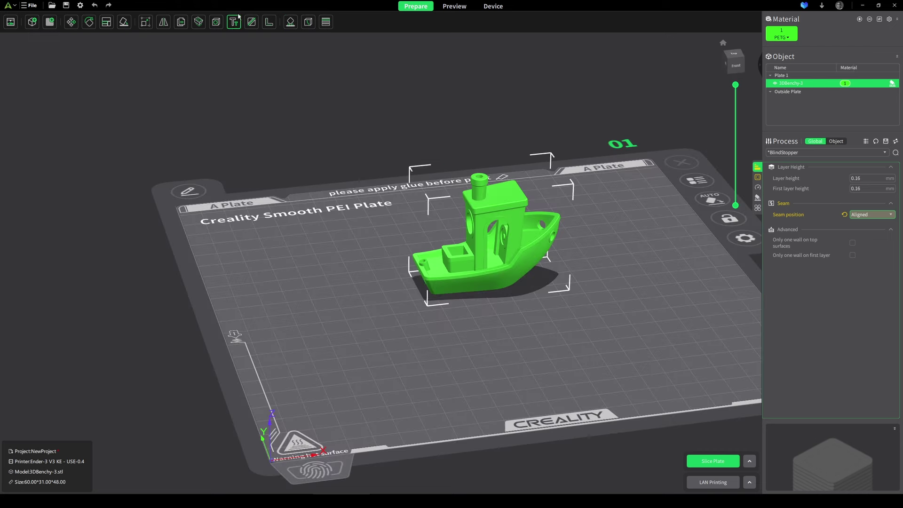
click(233, 22)
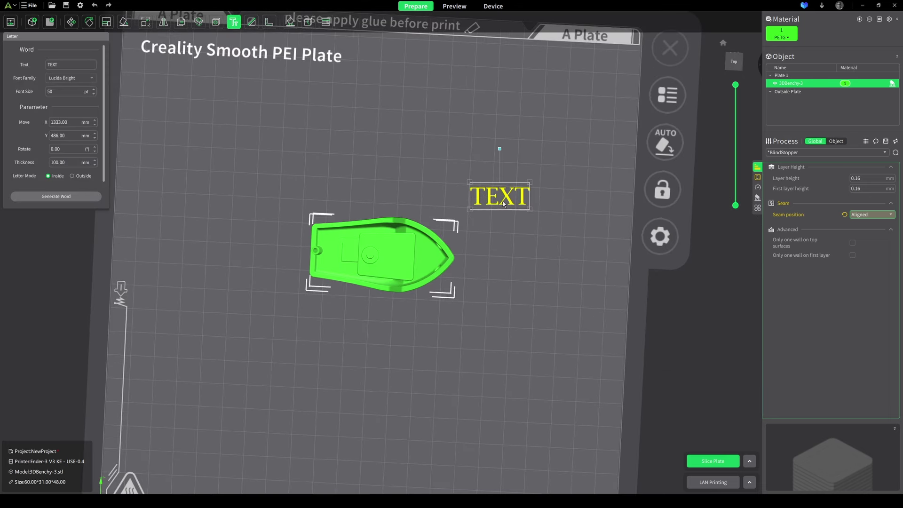
drag(504, 200, 403, 256)
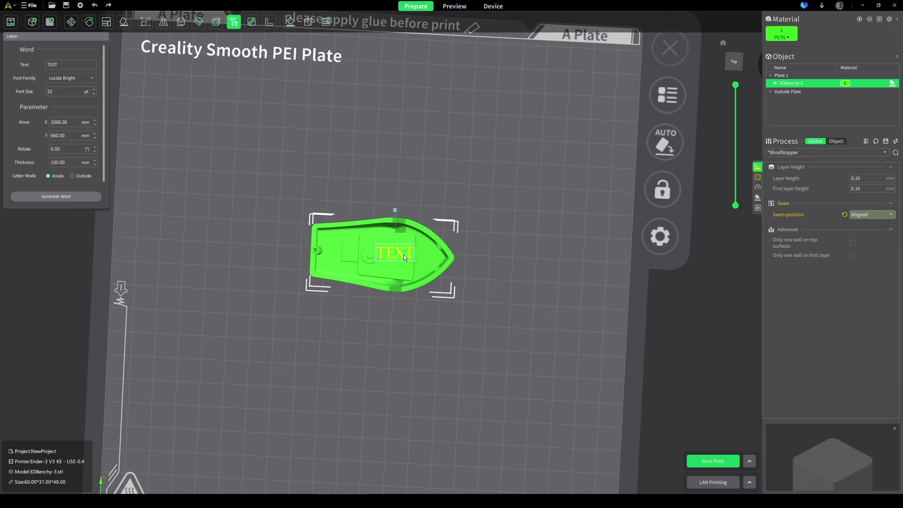
click(72, 79)
click(69, 120)
drag(393, 255, 391, 250)
Step: Generate the TEXT engraved into the cabin in Inside mode
scroll(402, 255, up, 2)
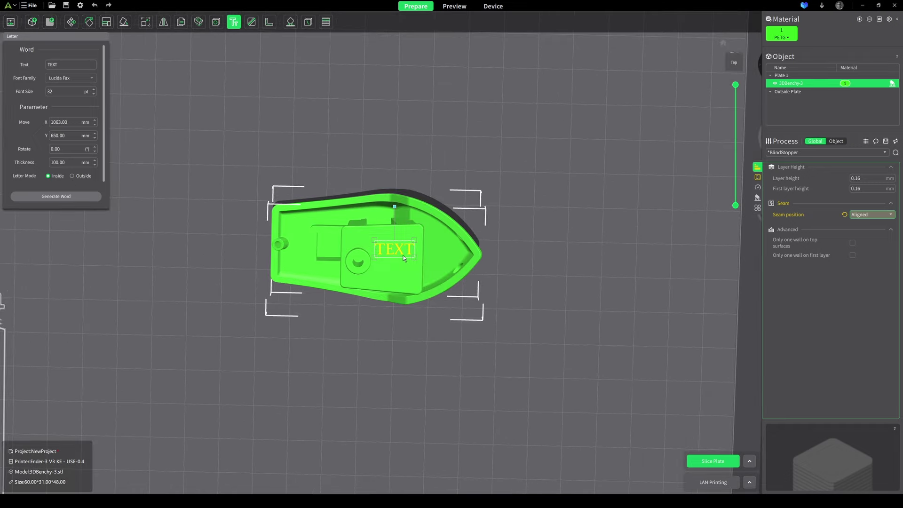
click(58, 197)
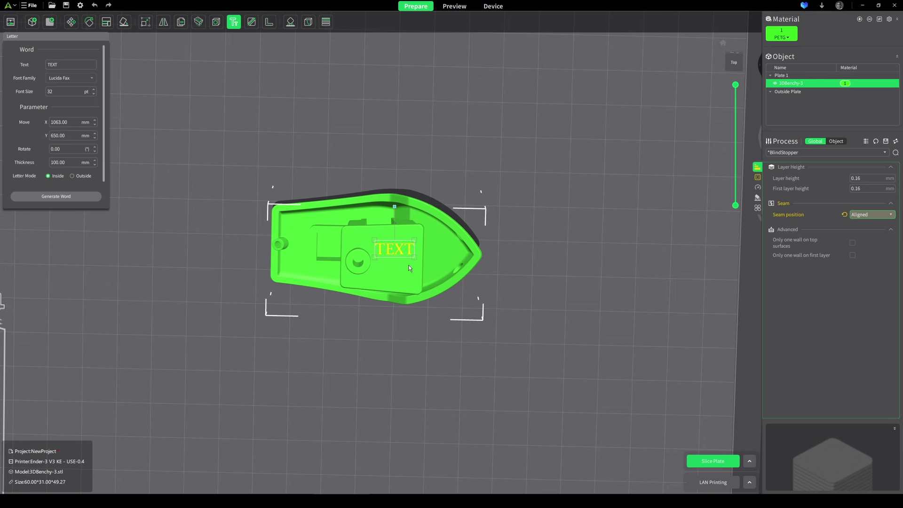
middle_drag(408, 264, 435, 246)
drag(436, 247, 73, 179)
Step: Switch to Outside mode and generate the TEXT raised on the cabin
scroll(450, 196, up, 6)
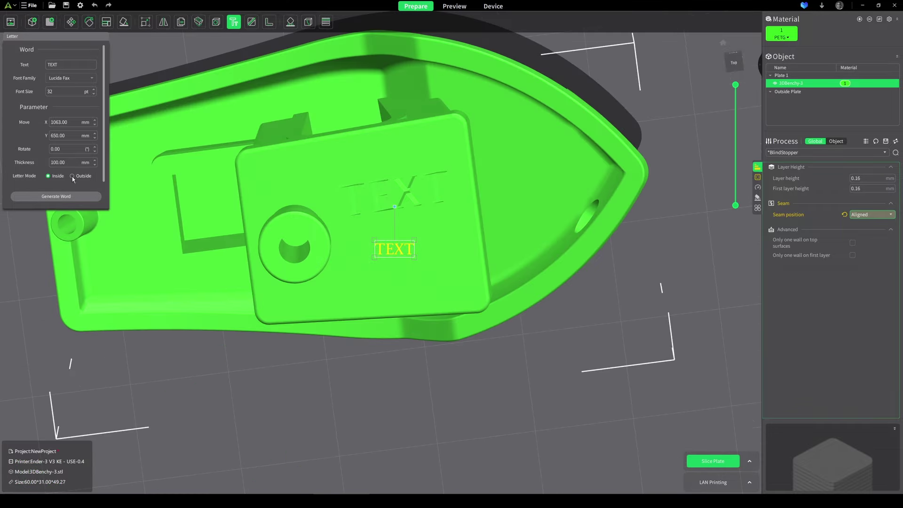
click(73, 176)
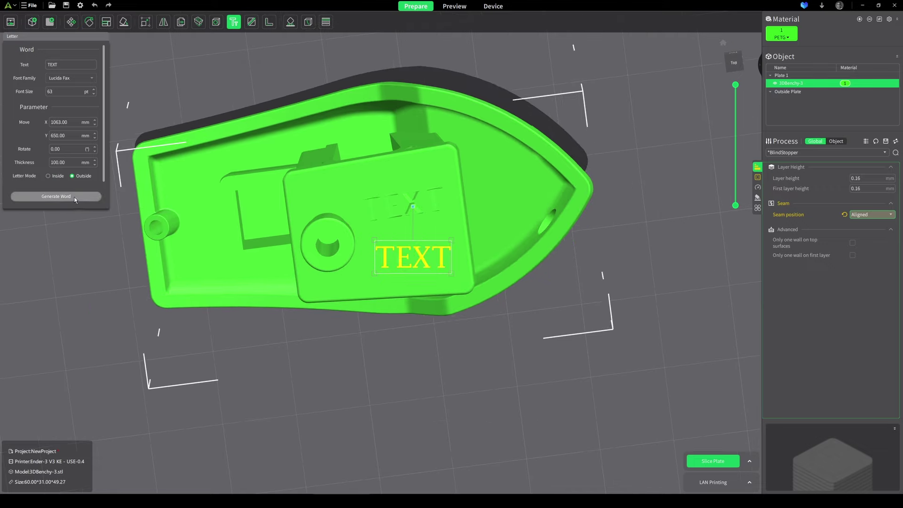
click(74, 198)
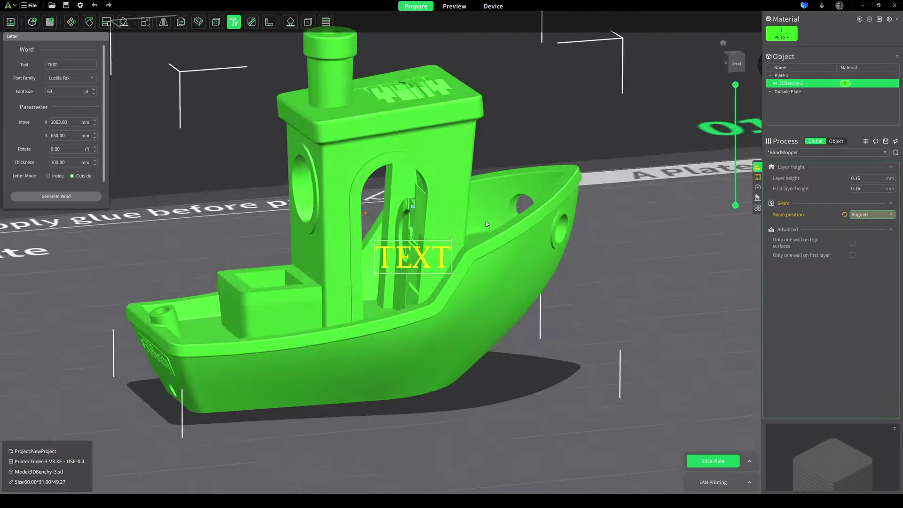
key(Escape)
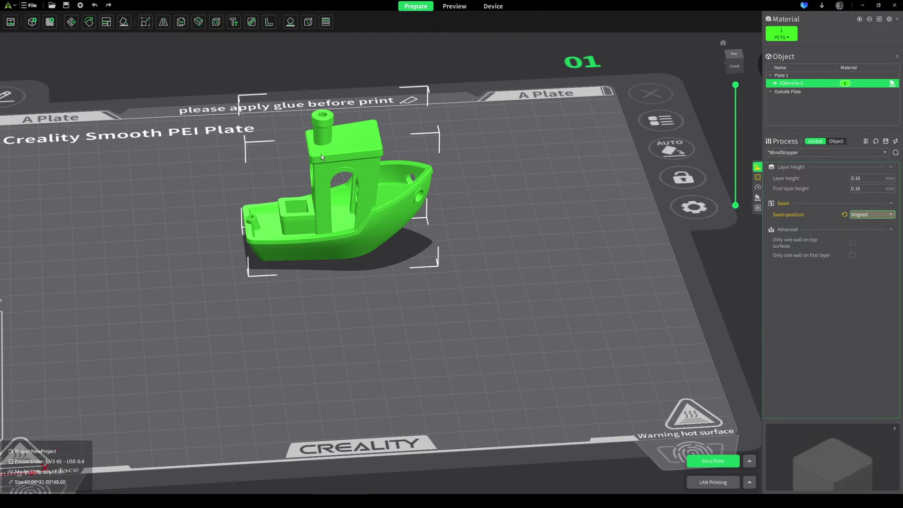
Step: Delete the Benchy and generate a PLA temperature tower from 230 to 190 °C, step 5
key(Delete)
click(13, 5)
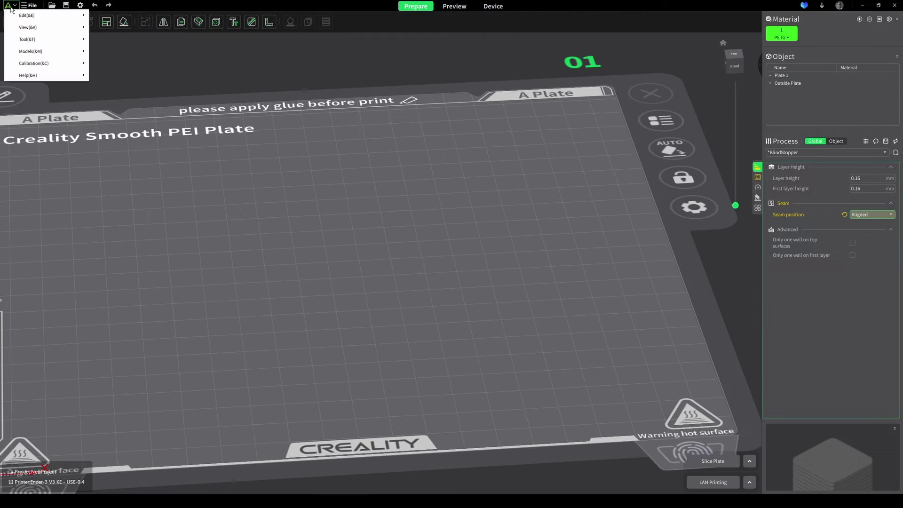
mouse_move(36, 67)
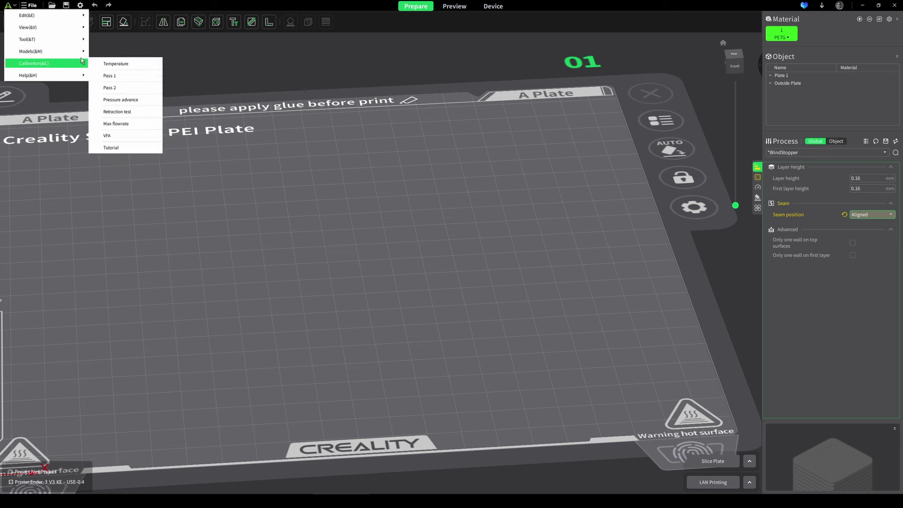
click(117, 66)
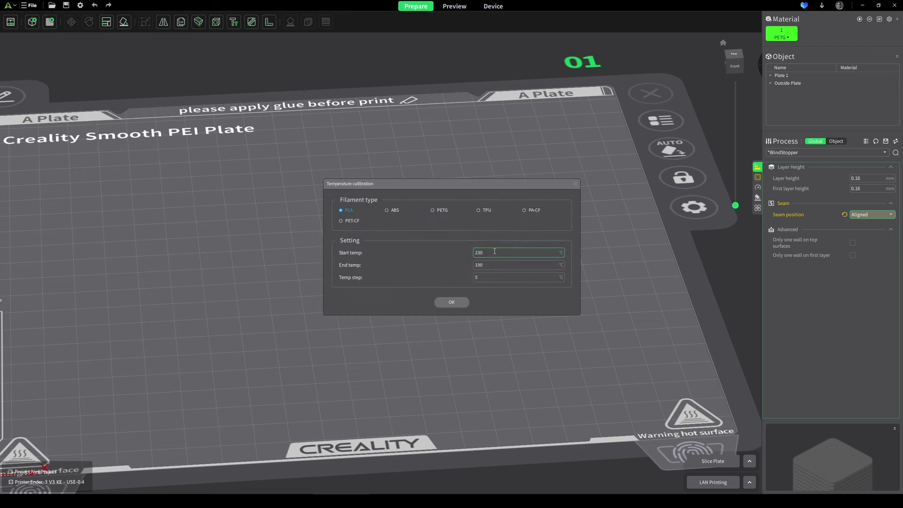
click(464, 303)
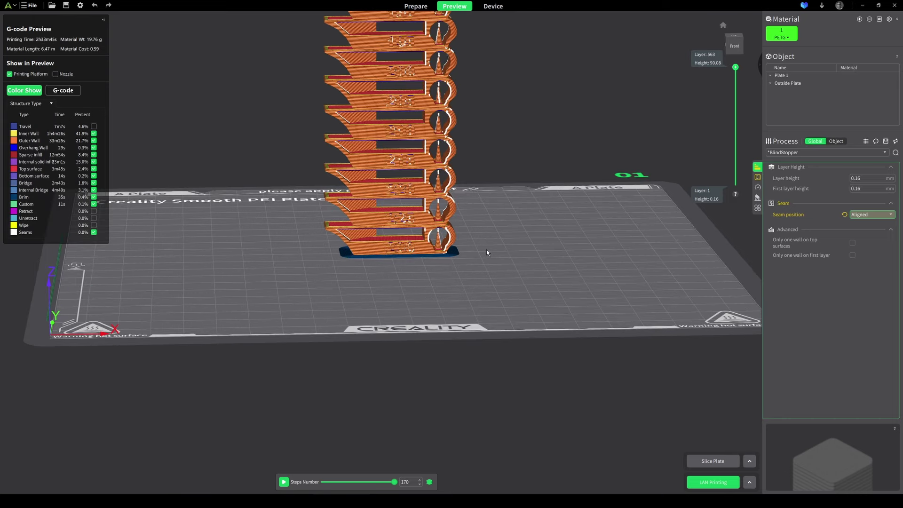
drag(470, 239, 395, 289)
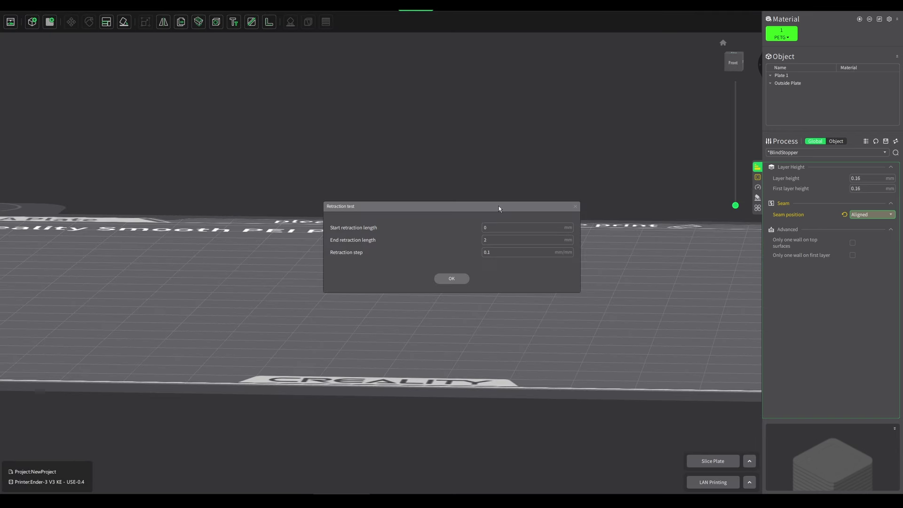
click(497, 230)
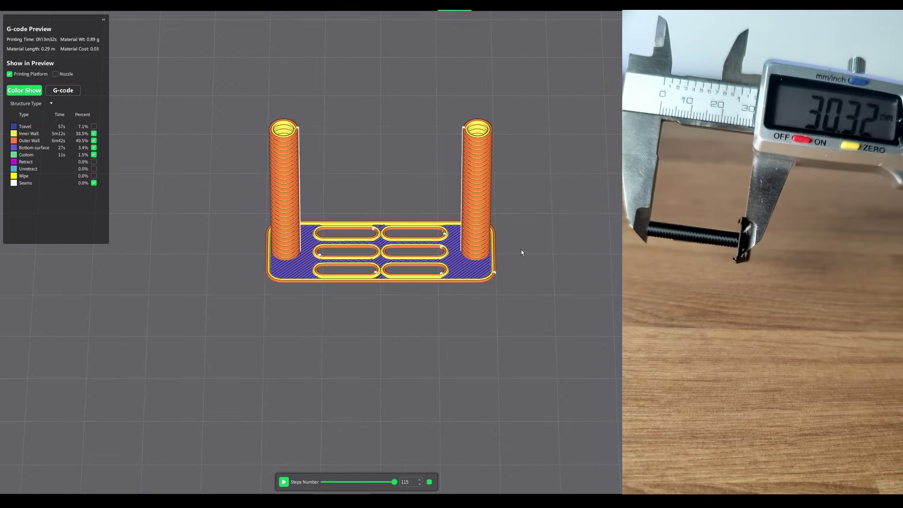
drag(521, 253, 588, 311)
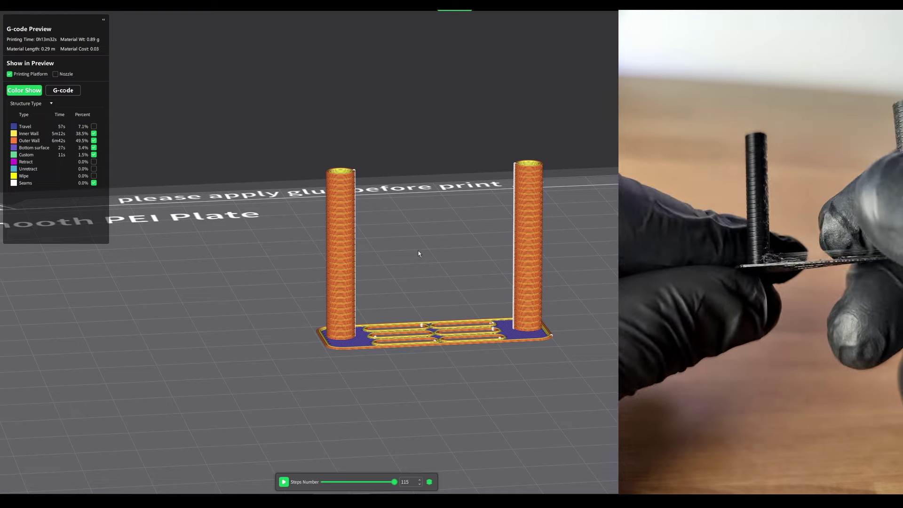
drag(418, 252, 419, 289)
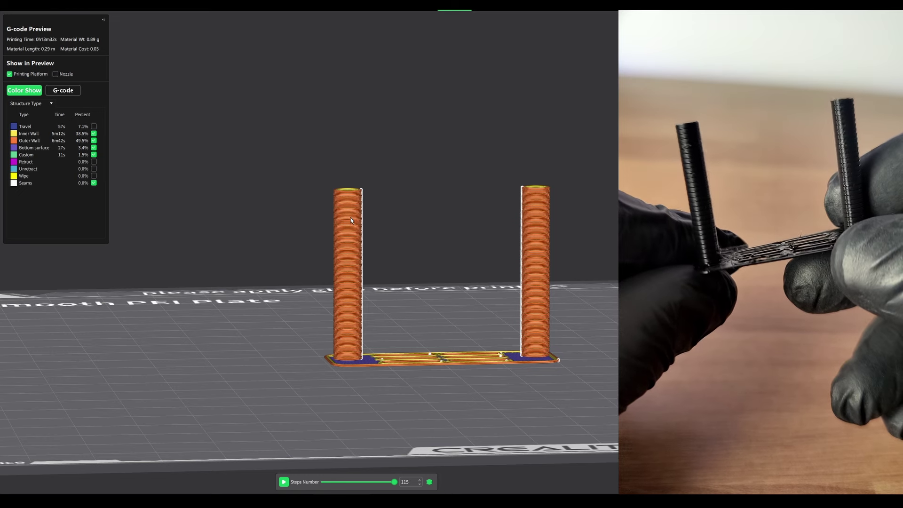
drag(350, 242, 444, 324)
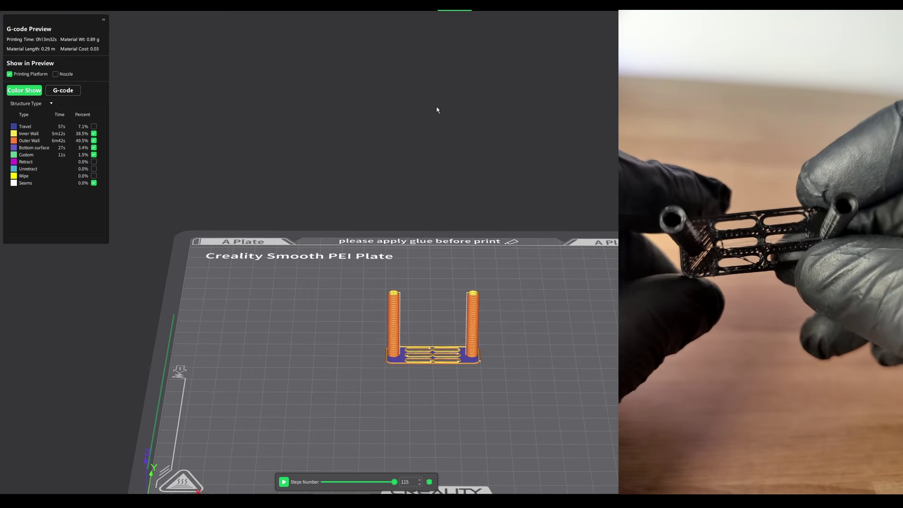
click(416, 12)
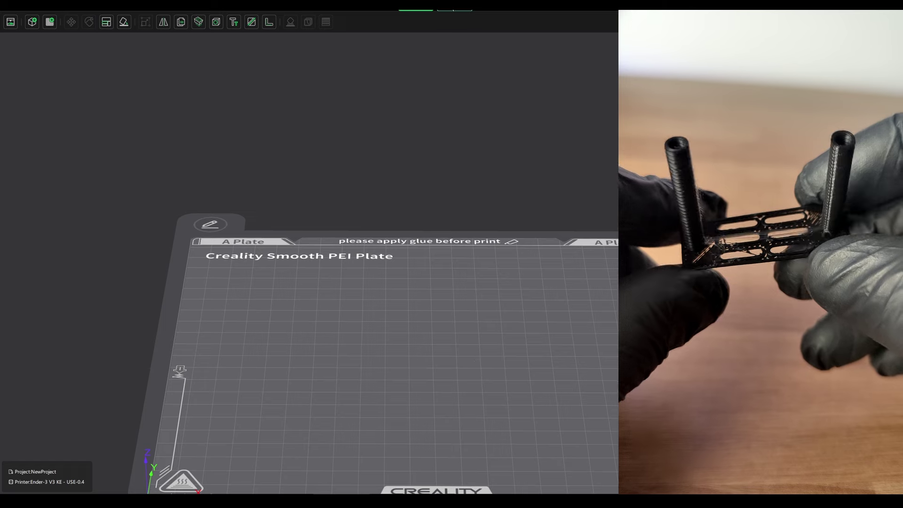
click(453, 10)
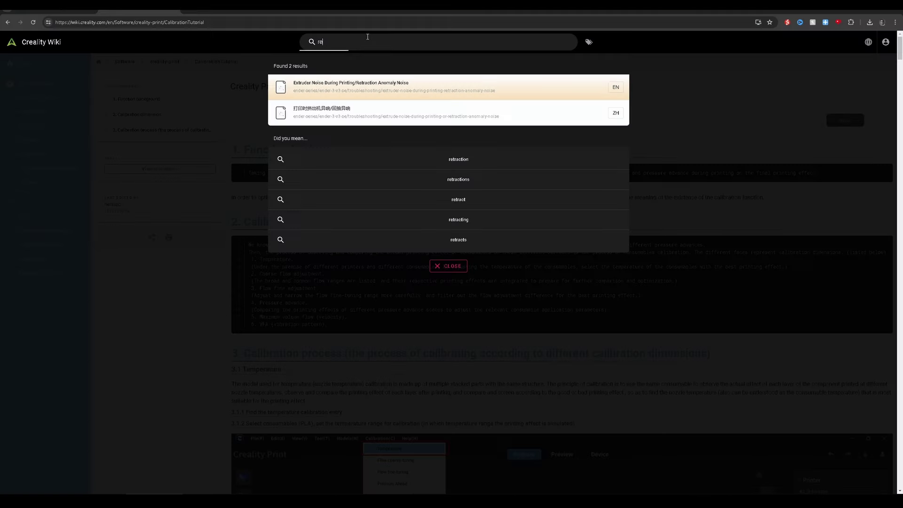
Step: Search the Creality Wiki for 'retraction test' and scroll to tutorial section 3.2
text(tra)
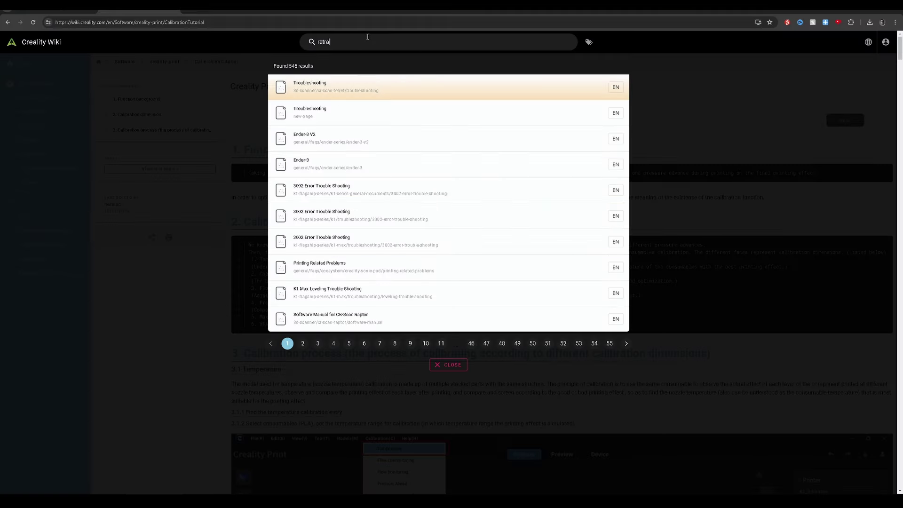
text(ction test)
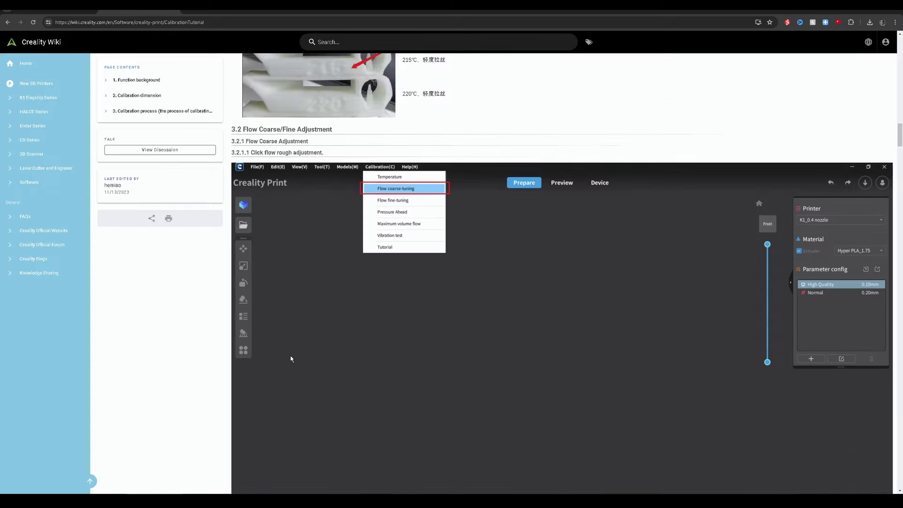
scroll(290, 356, down, 5)
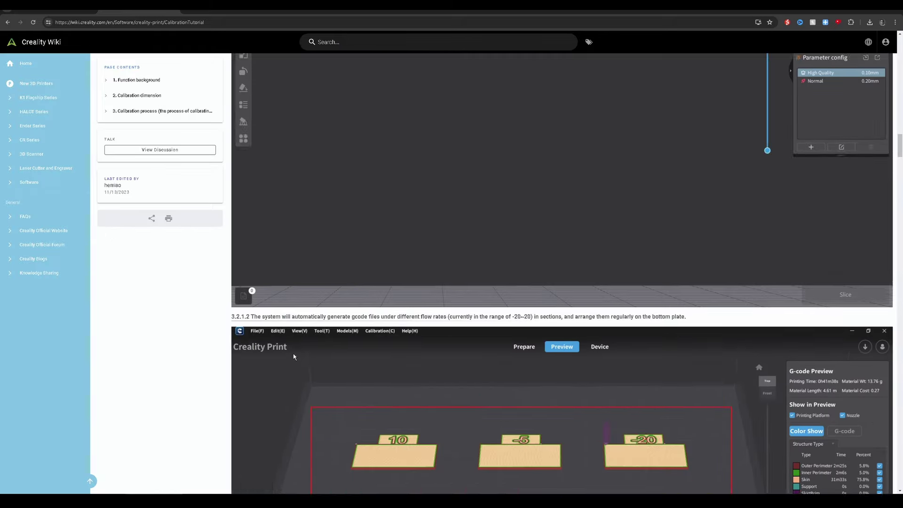
scroll(293, 353, up, 10)
scroll(294, 358, down, 4)
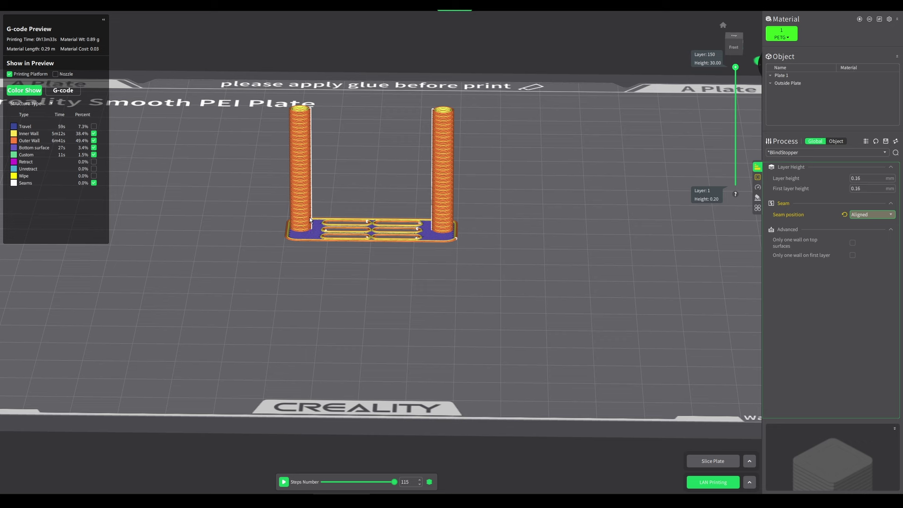
Step: Start a new project with the 3DBenchy test model and slice it (1h51m32s, 12.77 g)
scroll(323, 200, down, 3)
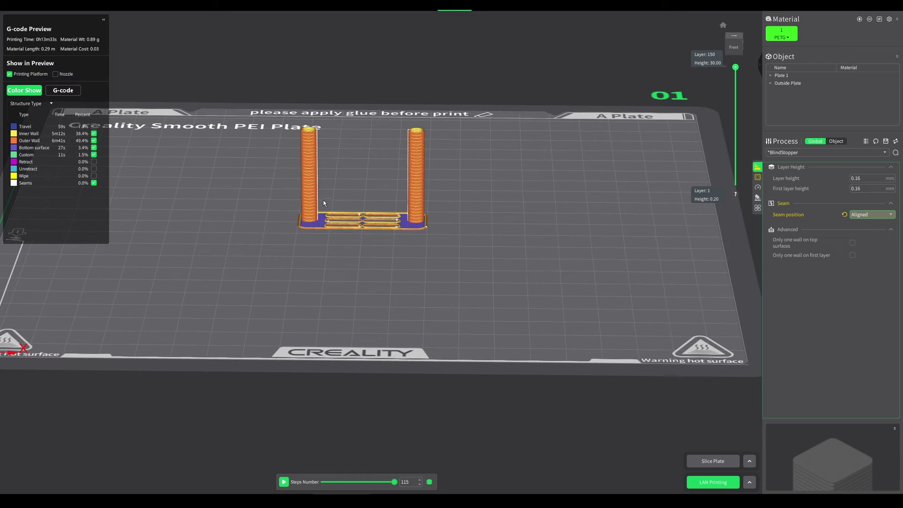
drag(310, 160, 331, 168)
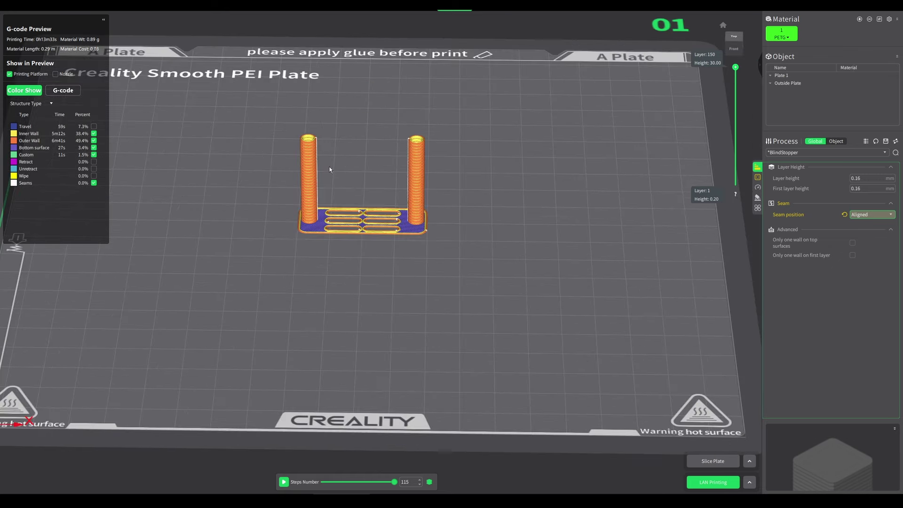
click(10, 22)
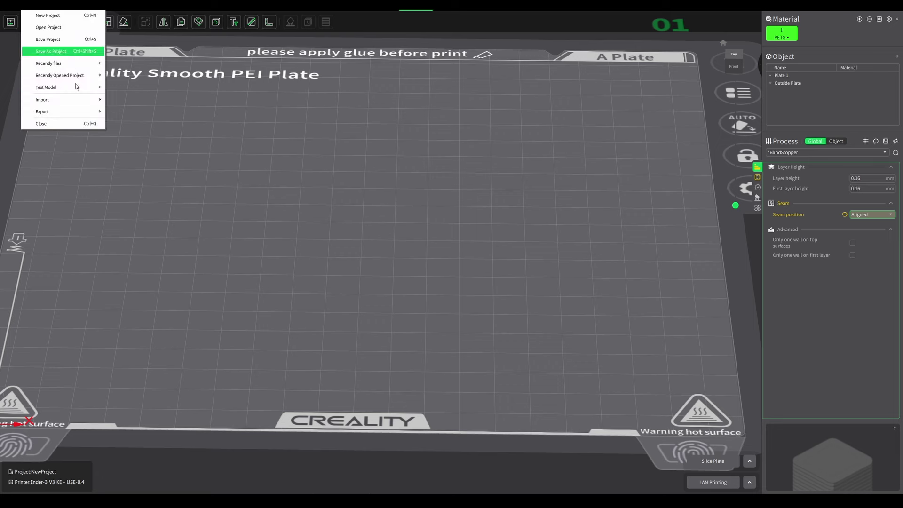
mouse_move(77, 86)
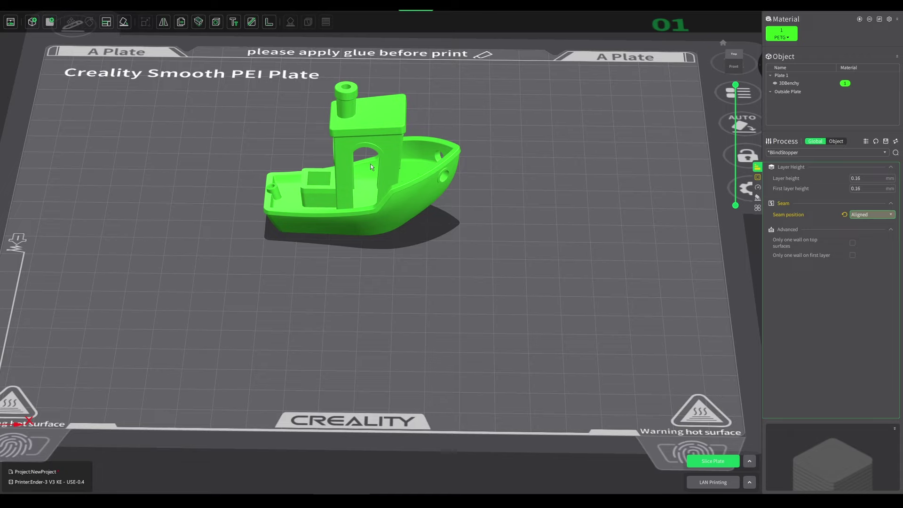
drag(272, 187, 473, 293)
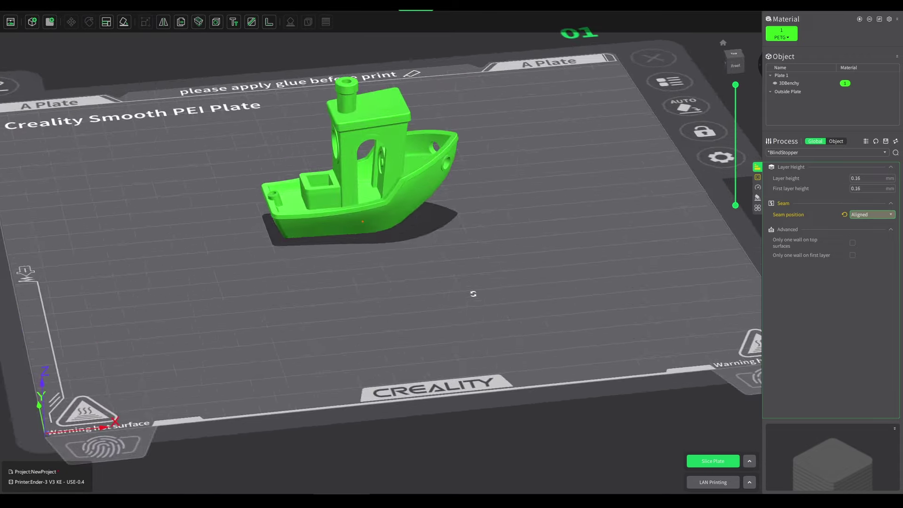
click(449, 7)
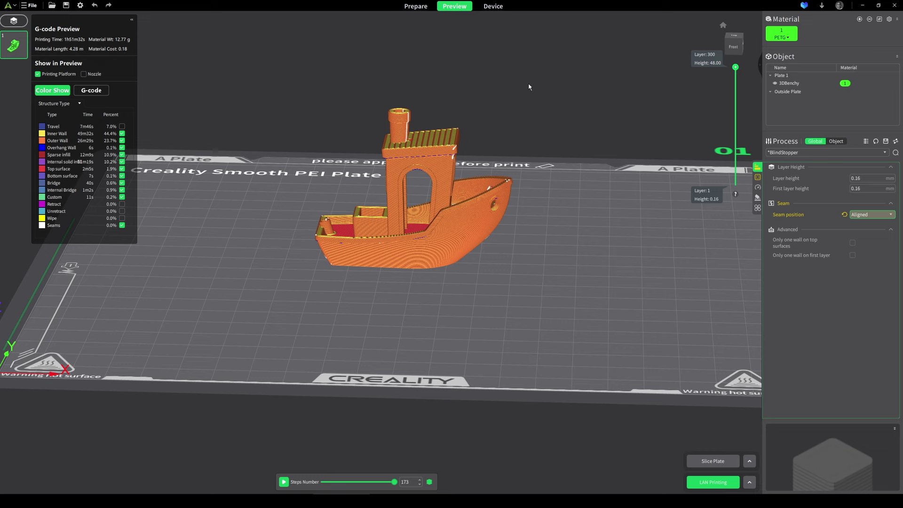
Step: Open the filament's material settings and check density 1.25 g/cm3 and price 22 per kg
click(782, 35)
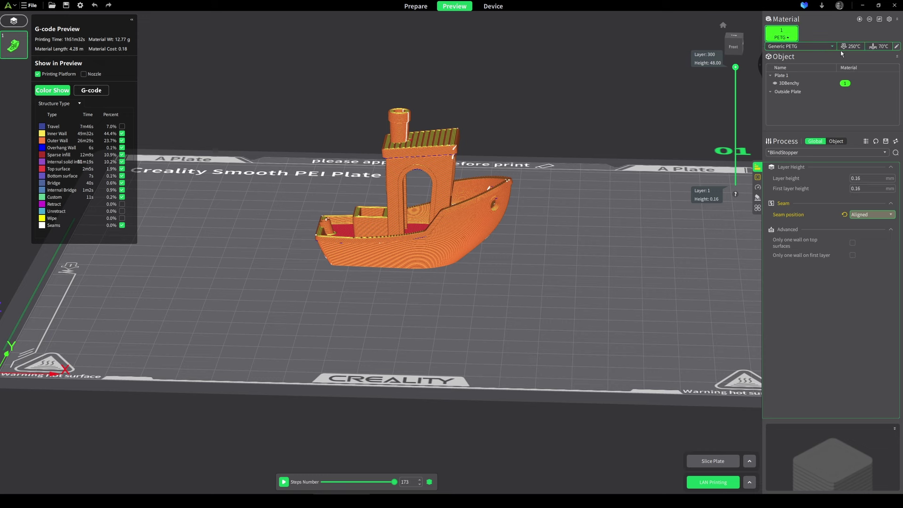
click(898, 47)
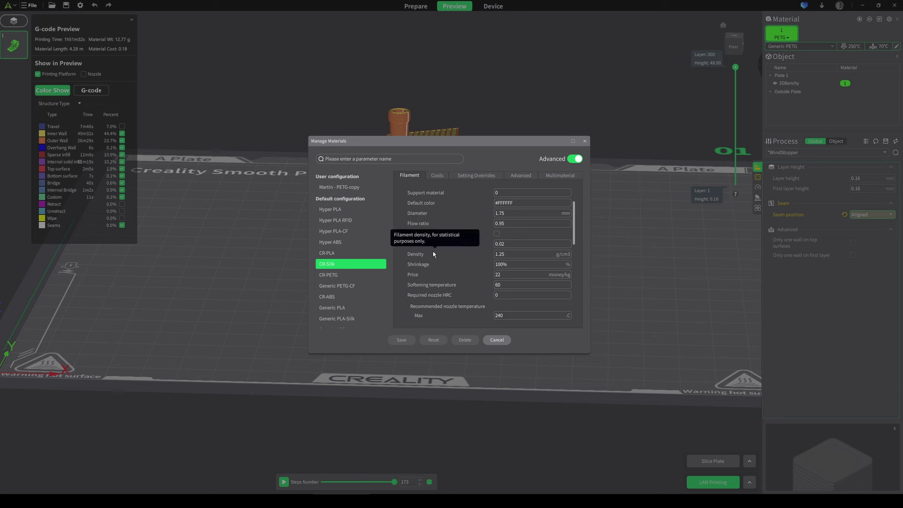
click(520, 255)
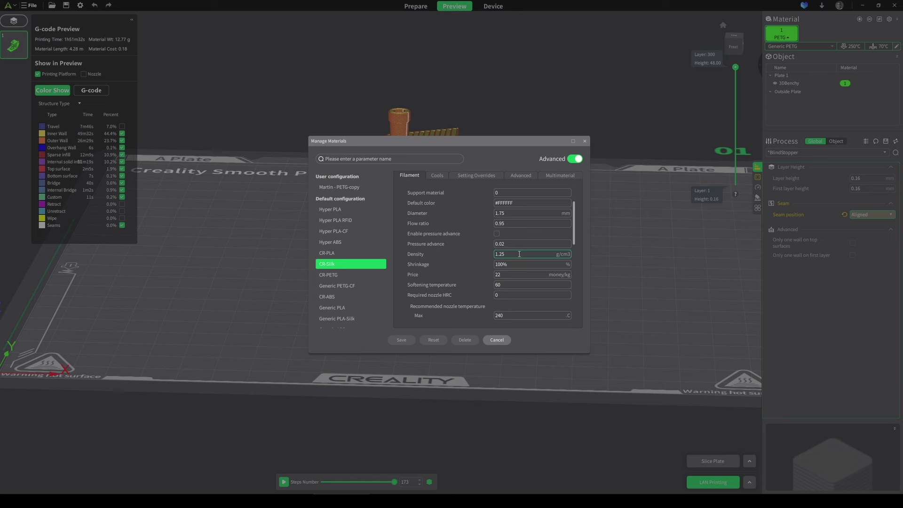
click(509, 277)
click(510, 255)
click(507, 274)
click(514, 256)
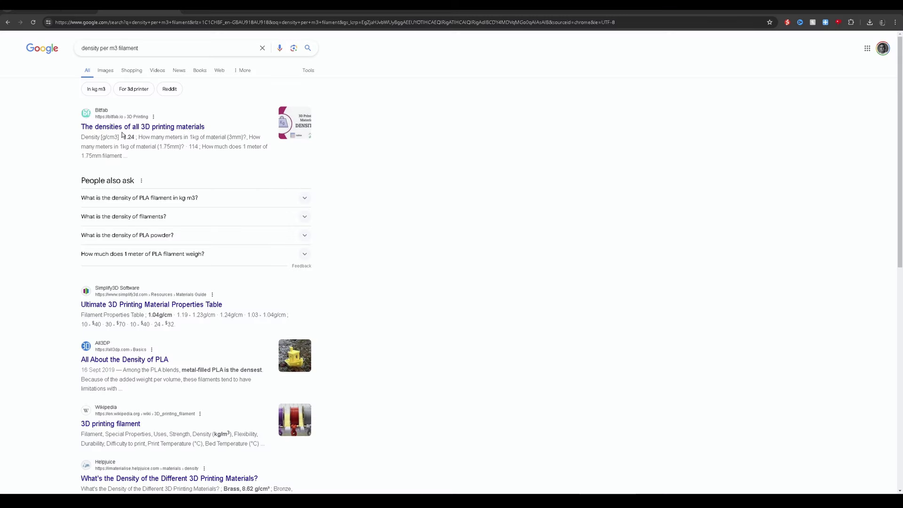
Step: Open Bitfab's 'The densities of all 3D printing materials' article and scroll to its density chart
click(119, 127)
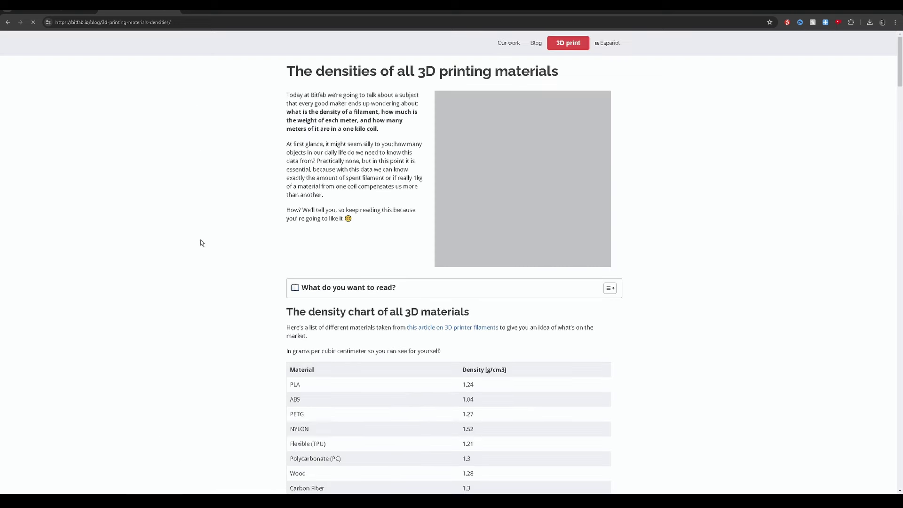
scroll(236, 292, down, 2)
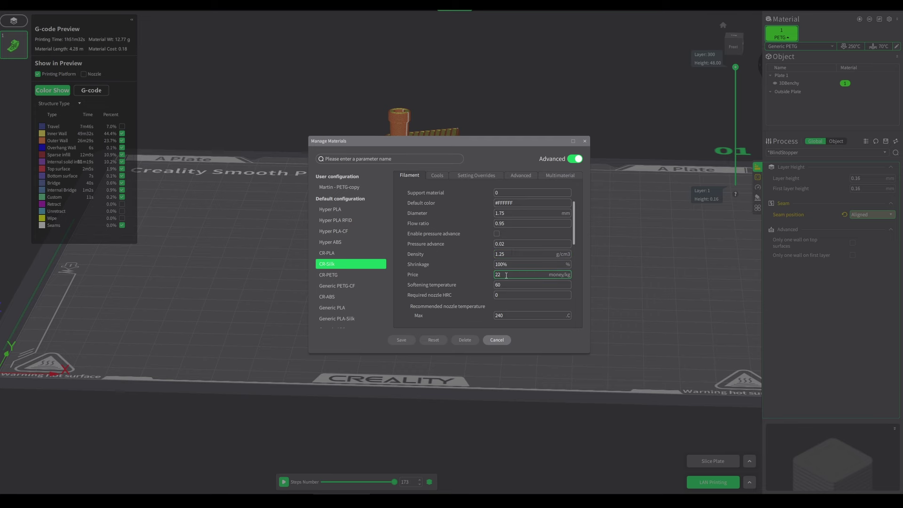
Step: Close Manage Materials, open the Window printer's Details page, and collapse its Camera panel
click(586, 141)
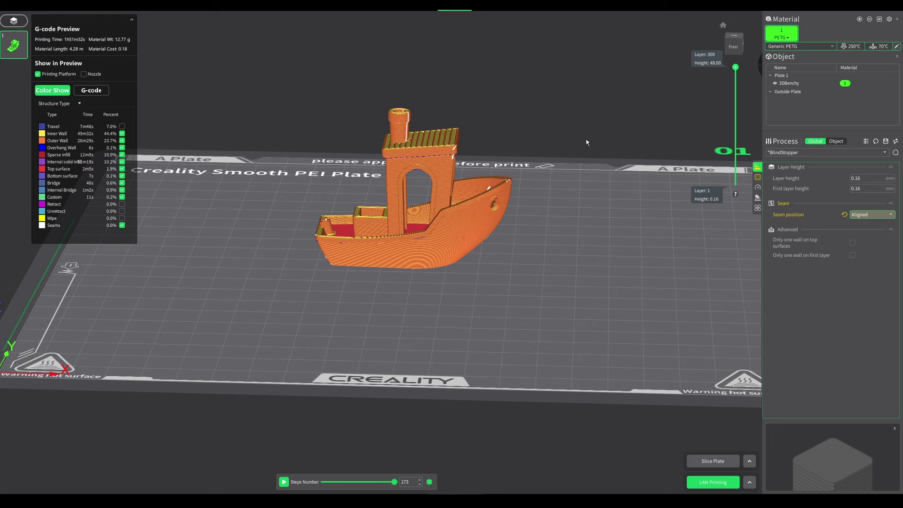
click(510, 11)
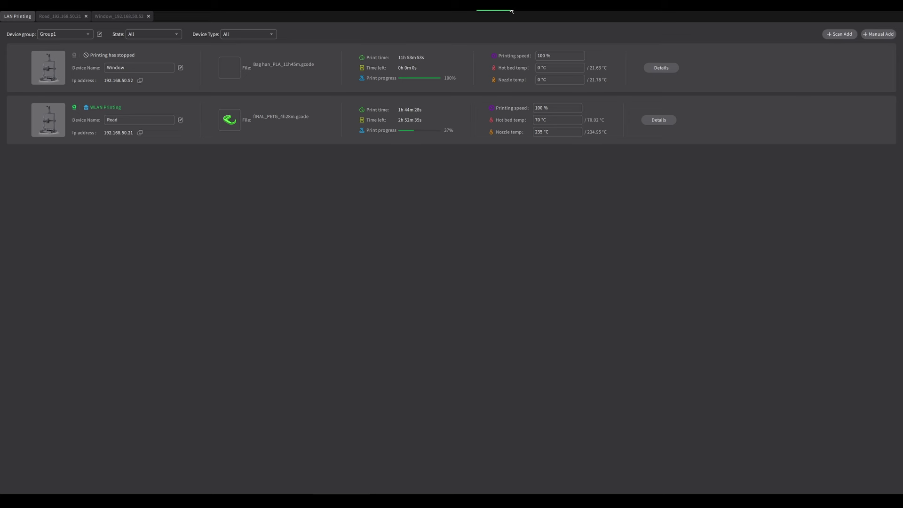
click(661, 120)
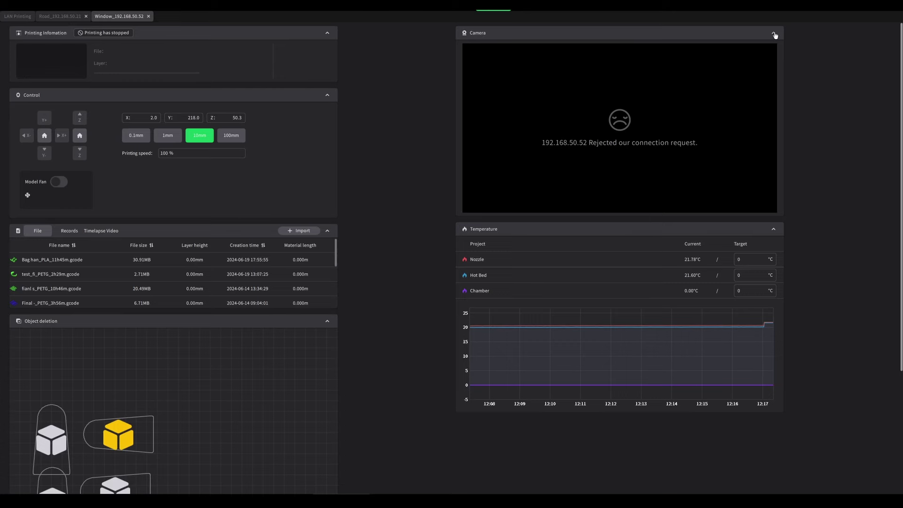
click(774, 33)
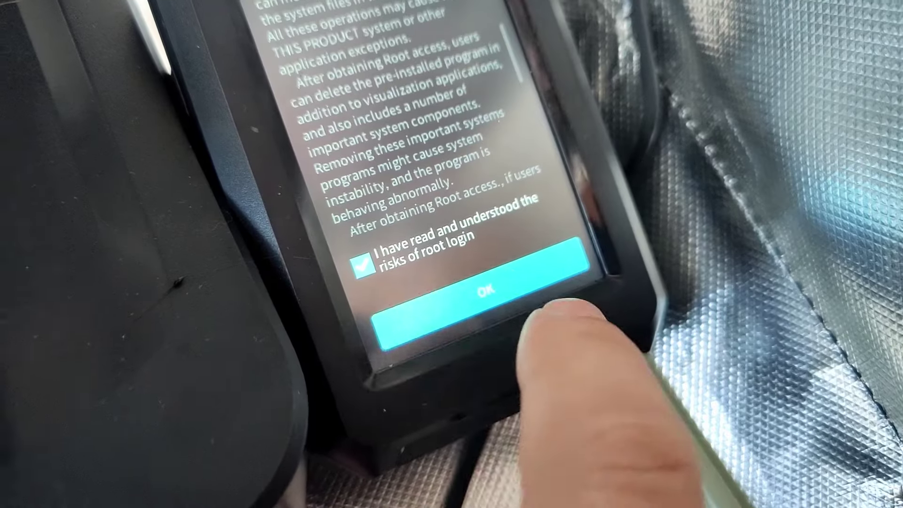
Step: Confirm 'I have read and understood the risks of root login' on the printer touchscreen
click(513, 308)
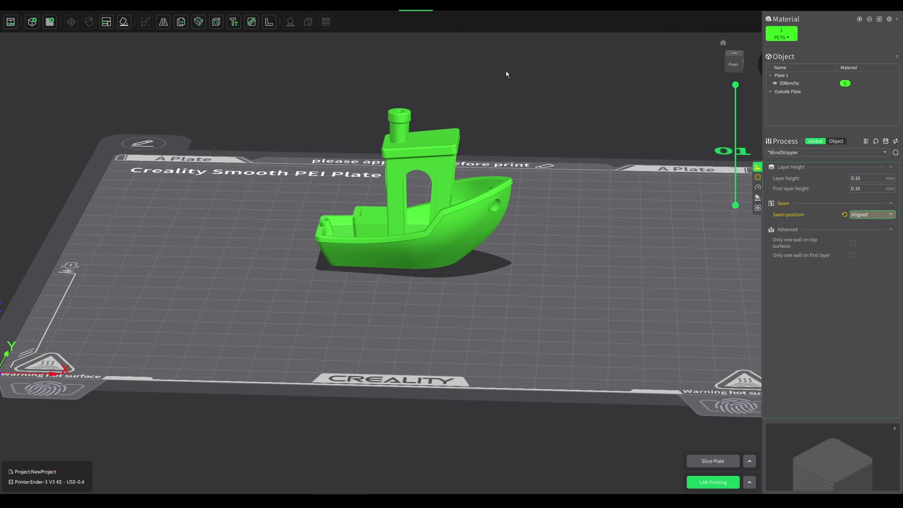
mouse_move(493, 9)
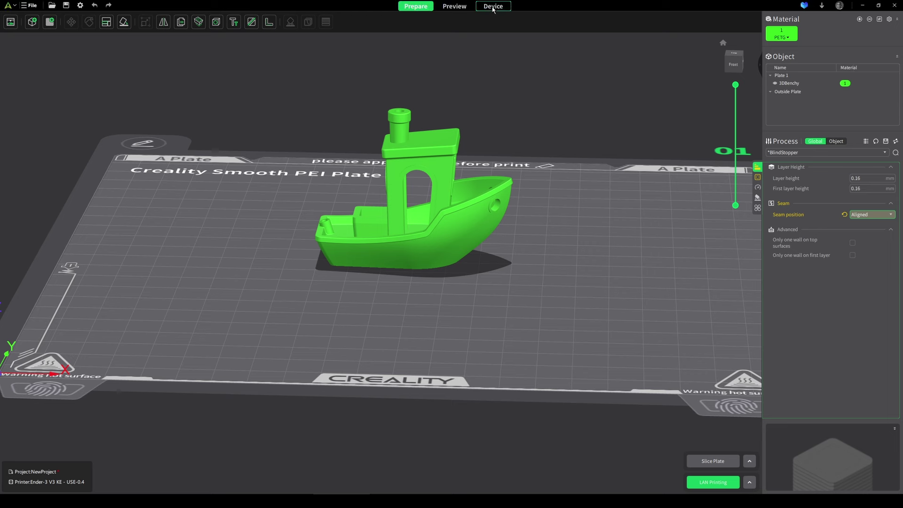
click(493, 7)
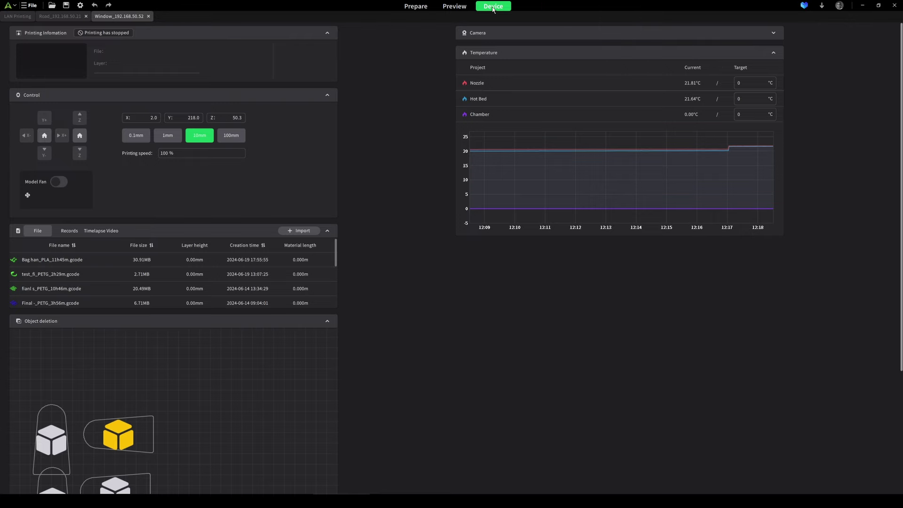
click(22, 16)
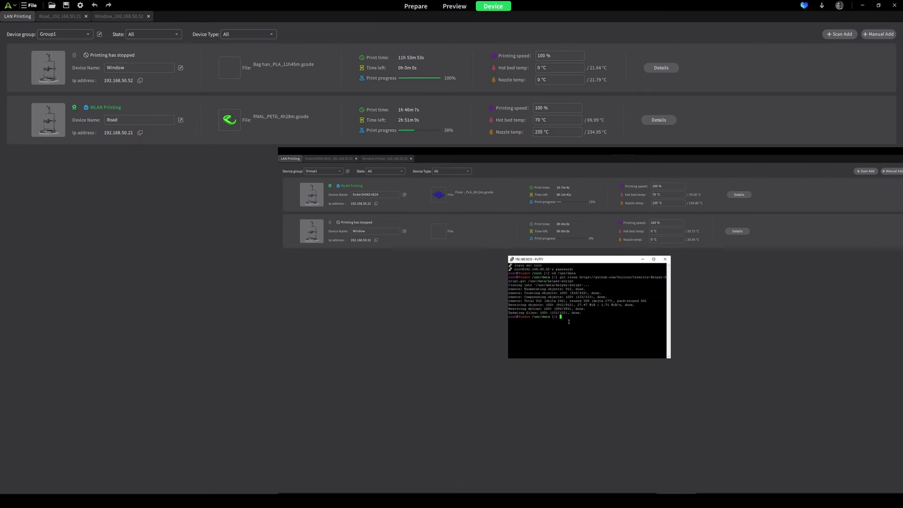